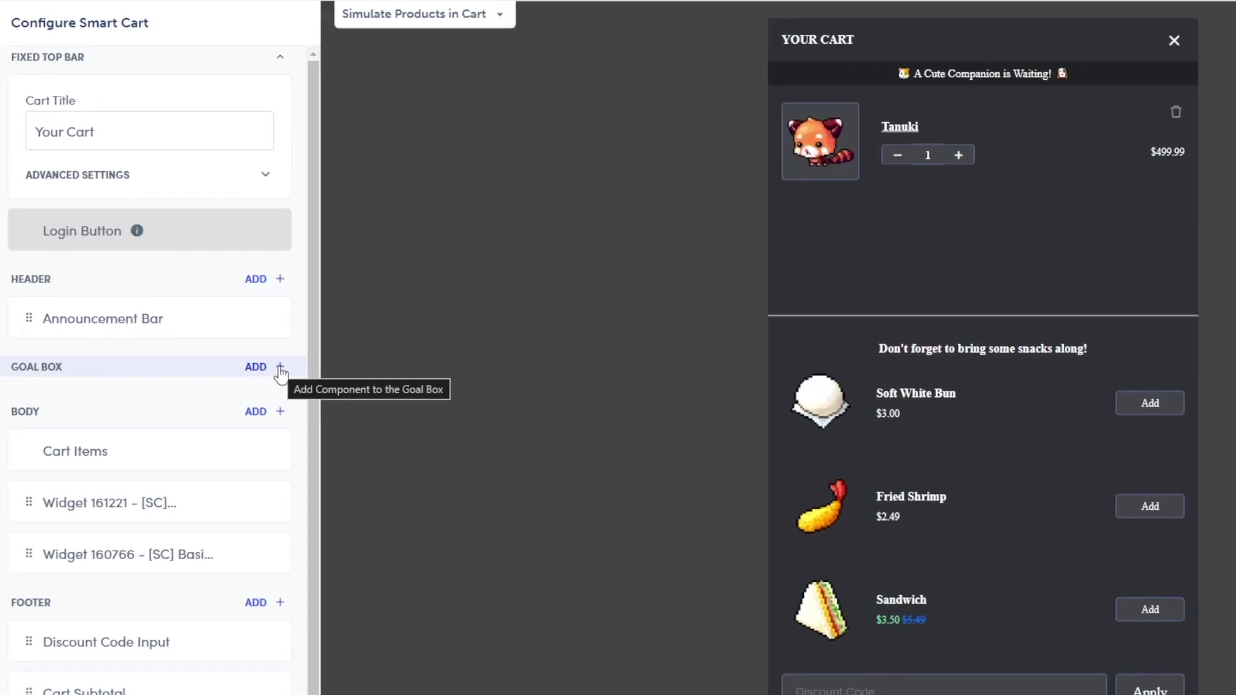
Step: Add a Tiered Progress Bar to the Goal Box, starting with Tier 1 free shipping at $50
{"action": "left_click", "coordinate": [214, 362]}
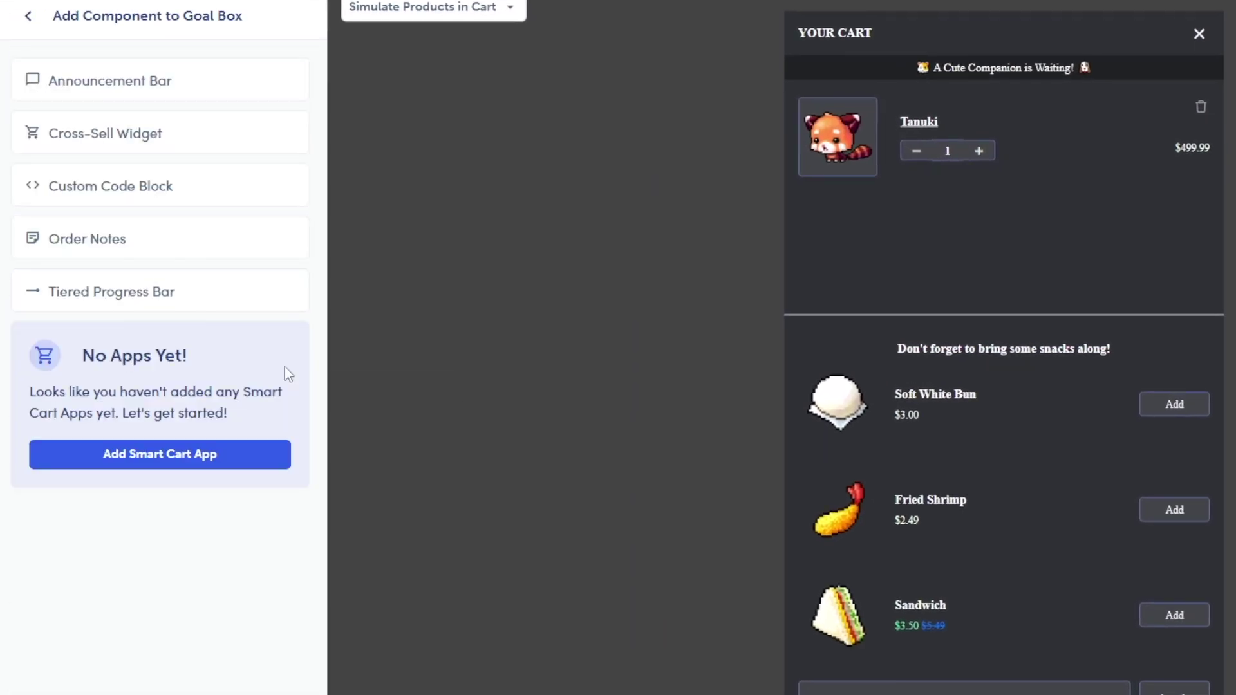
{"action": "left_click", "coordinate": [255, 301]}
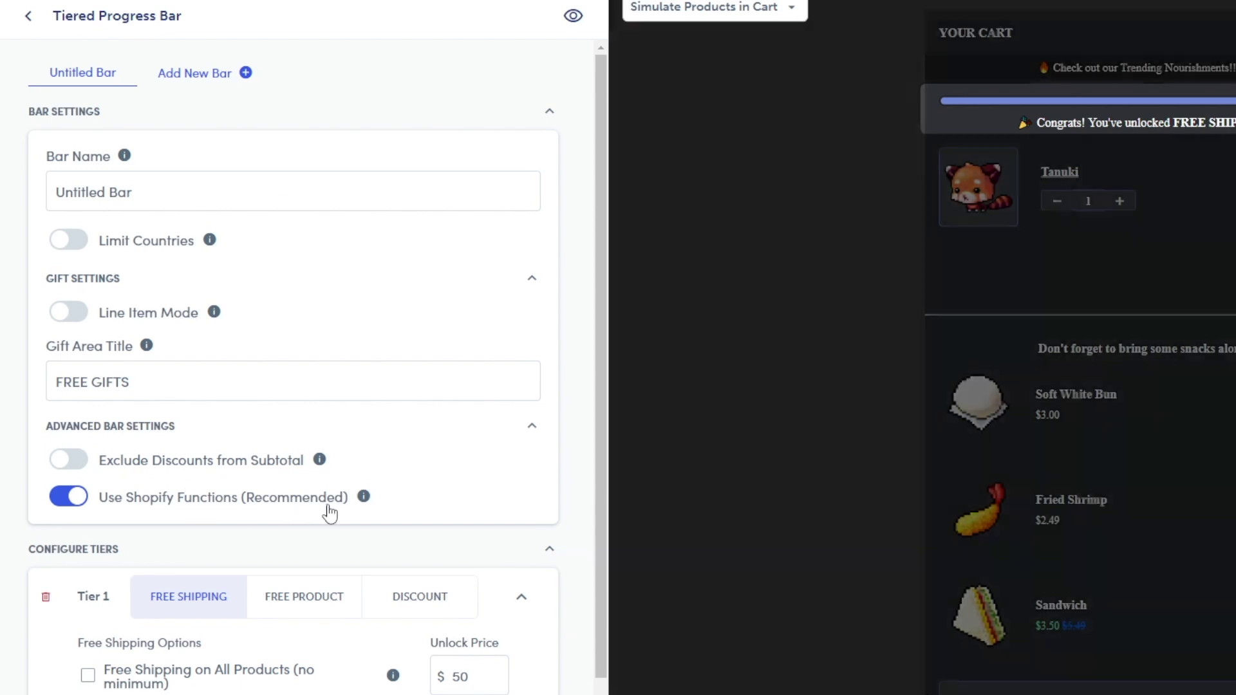
{"action": "mouse_move", "coordinate": [365, 499]}
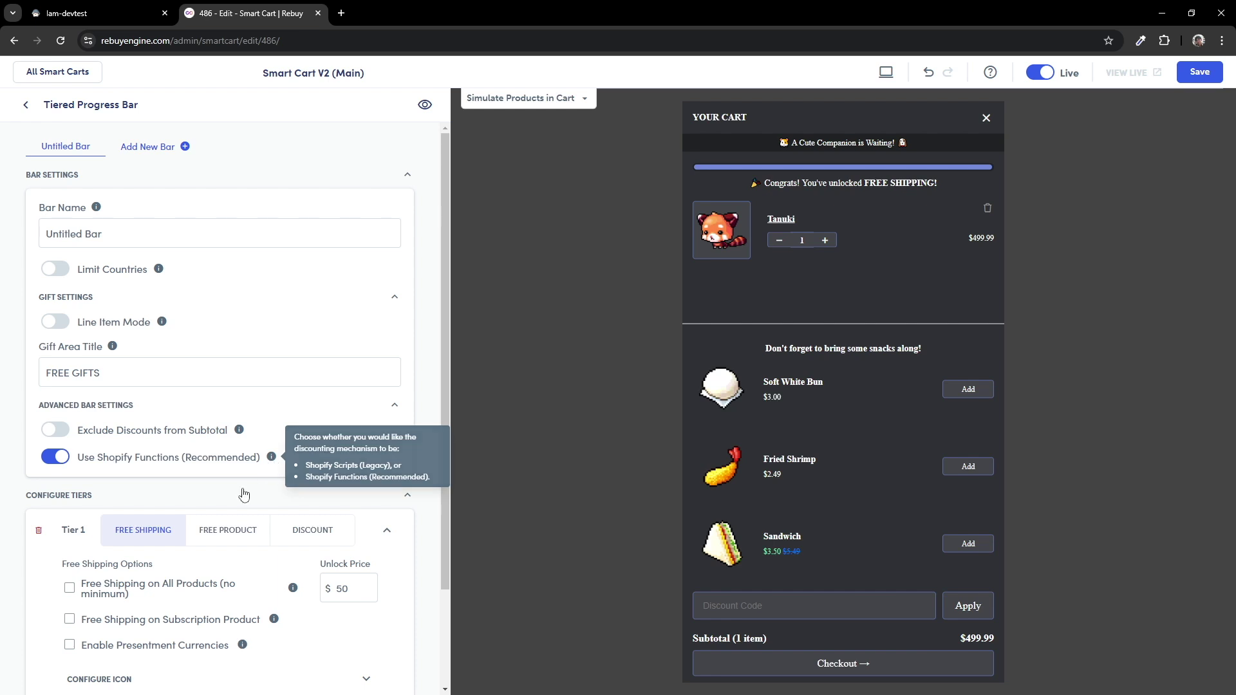
Step: Make Tier 1 a free Sandwich reward at $50 (search 'sandwich') and save the Smart Cart
{"action": "scroll", "coordinate": [242, 493], "scroll_direction": "down", "scroll_amount": 3}
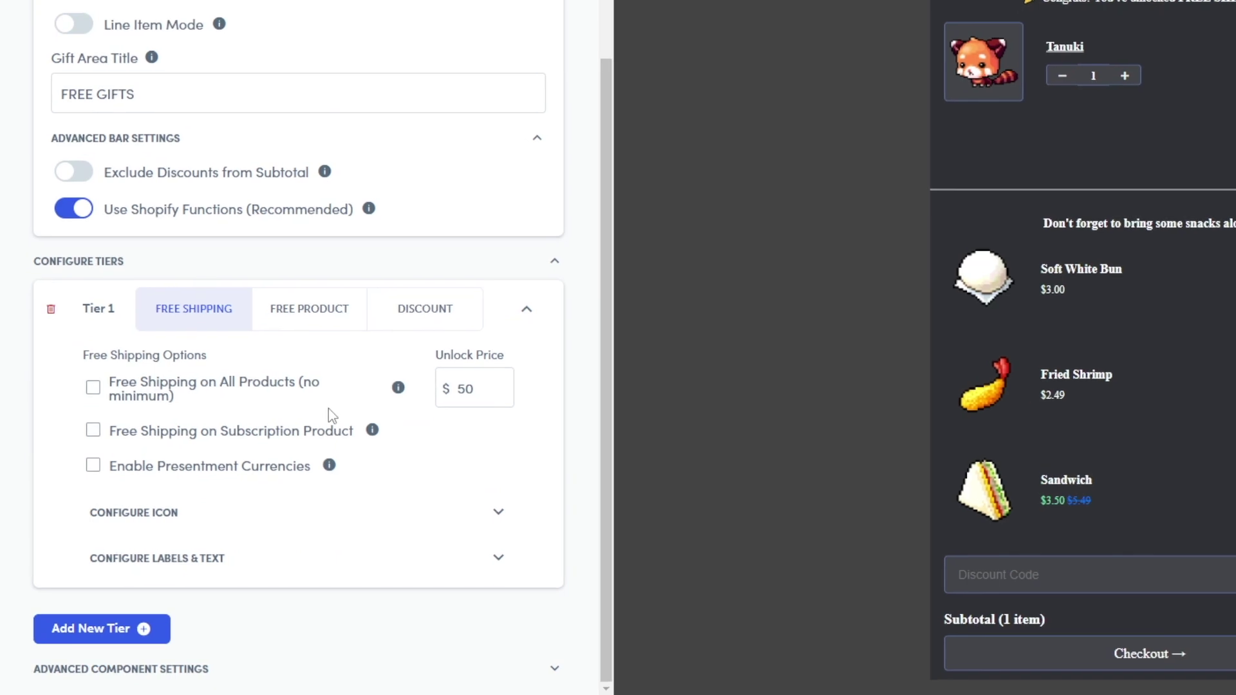
{"action": "left_click", "coordinate": [315, 330]}
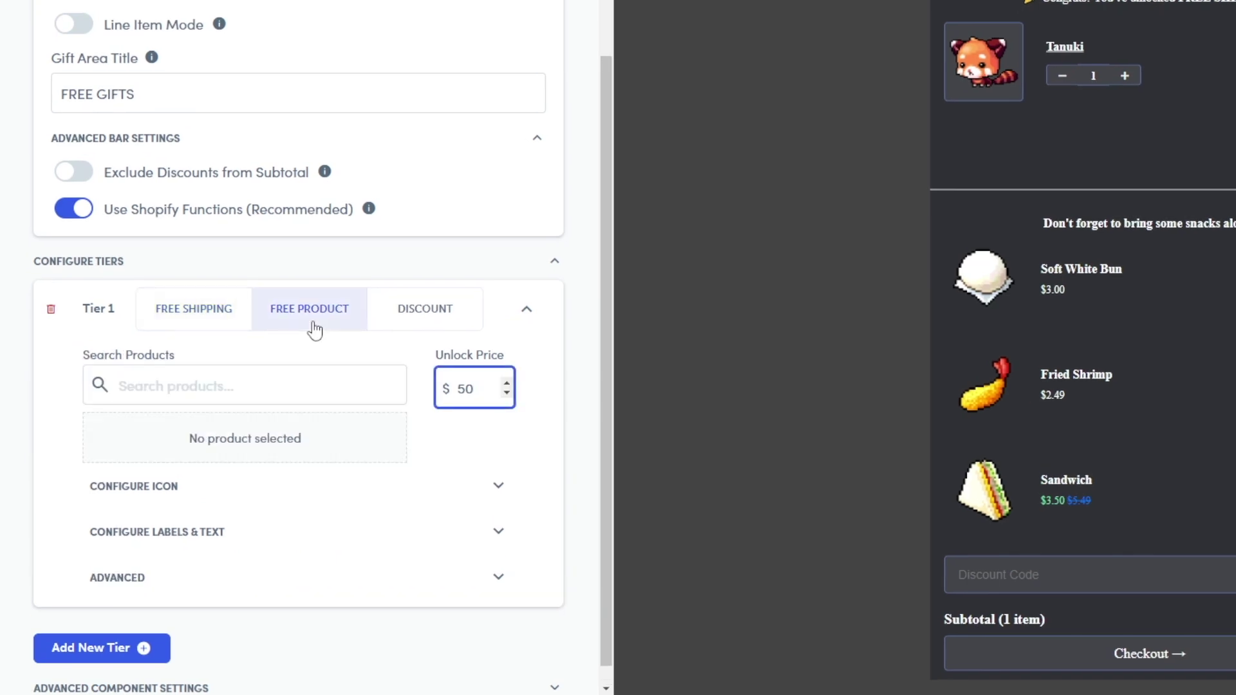
{"action": "left_click", "coordinate": [281, 376]}
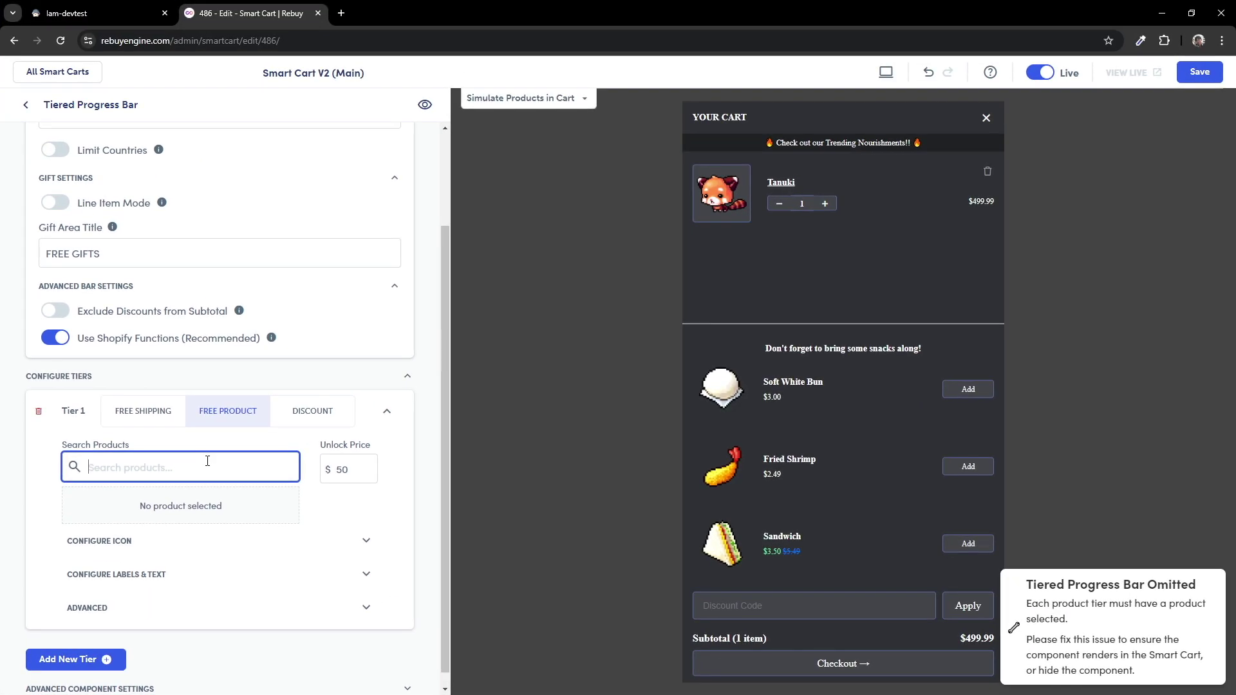
{"action": "type", "text": "sandwich"}
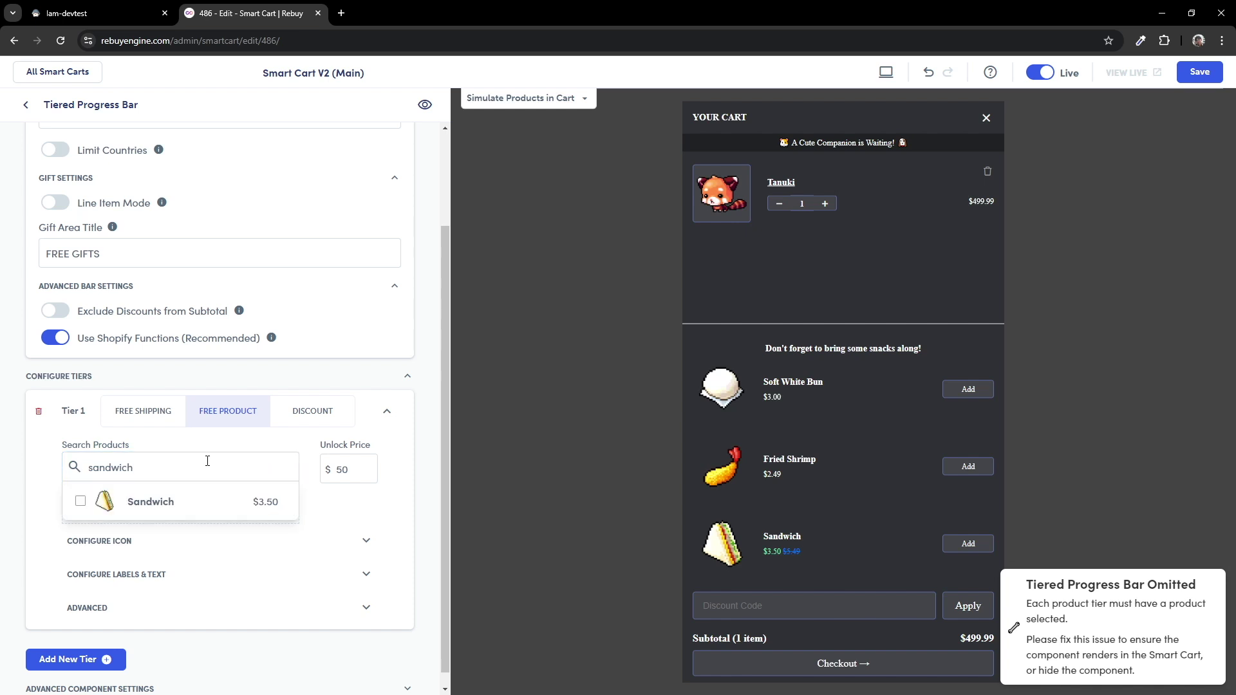
{"action": "left_click", "coordinate": [195, 503]}
{"action": "left_click", "coordinate": [353, 488]}
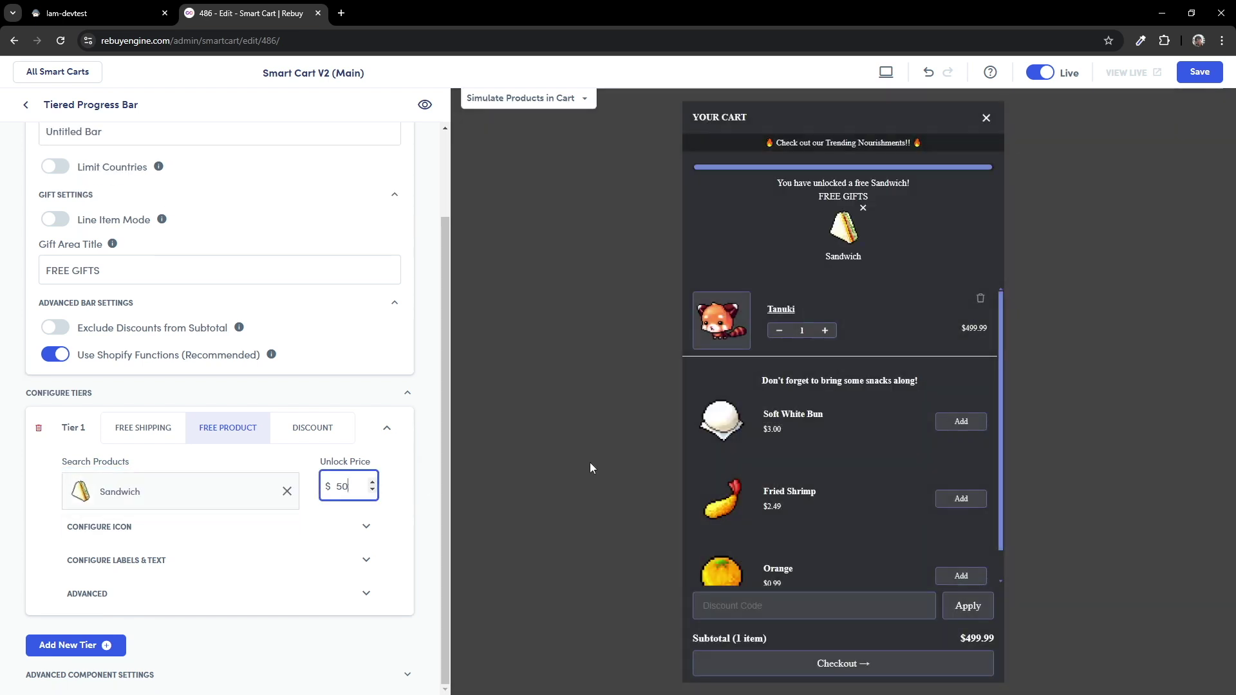
{"action": "left_click", "coordinate": [1198, 74]}
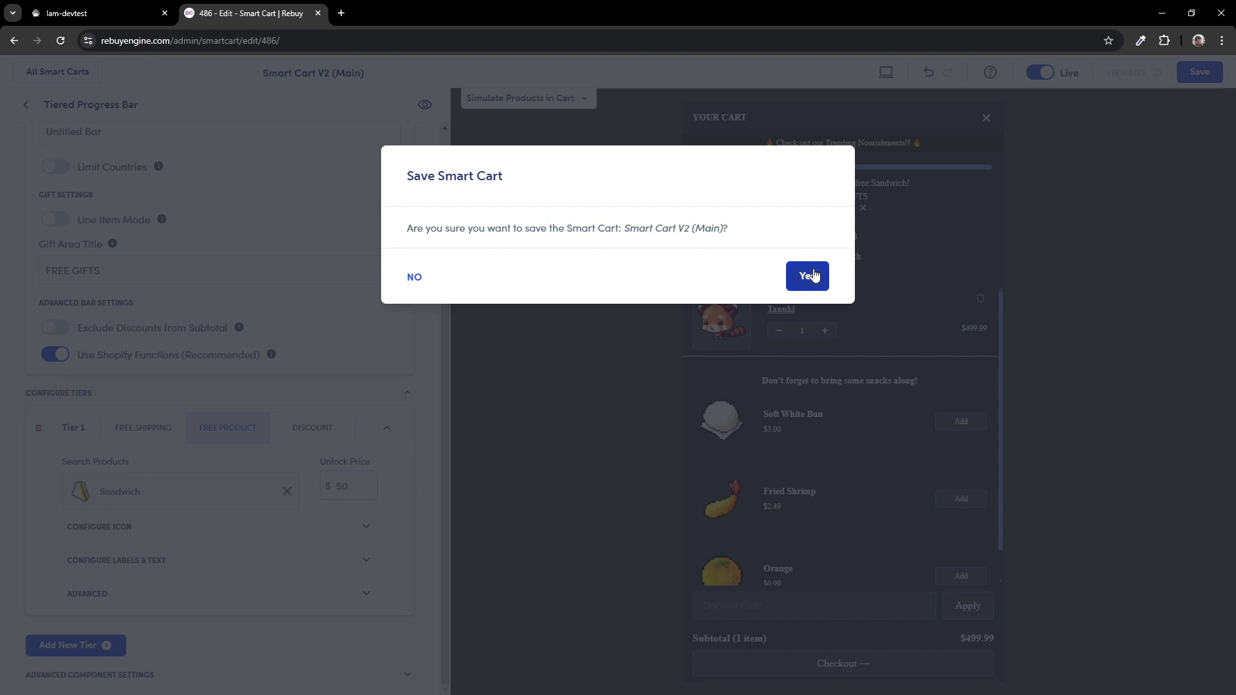
Step: Confirm the save, add the must-have bundle in the storefront cart, and proceed to checkout
{"action": "key", "text": "Return"}
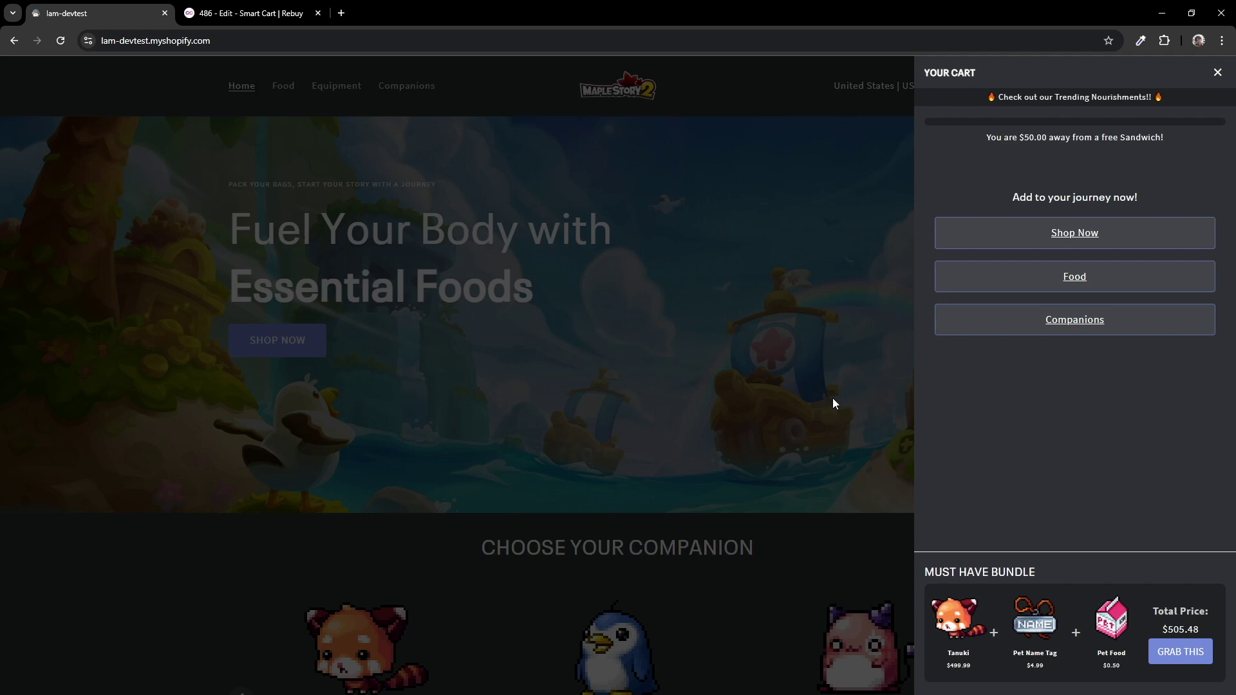
{"action": "left_click", "coordinate": [1190, 660]}
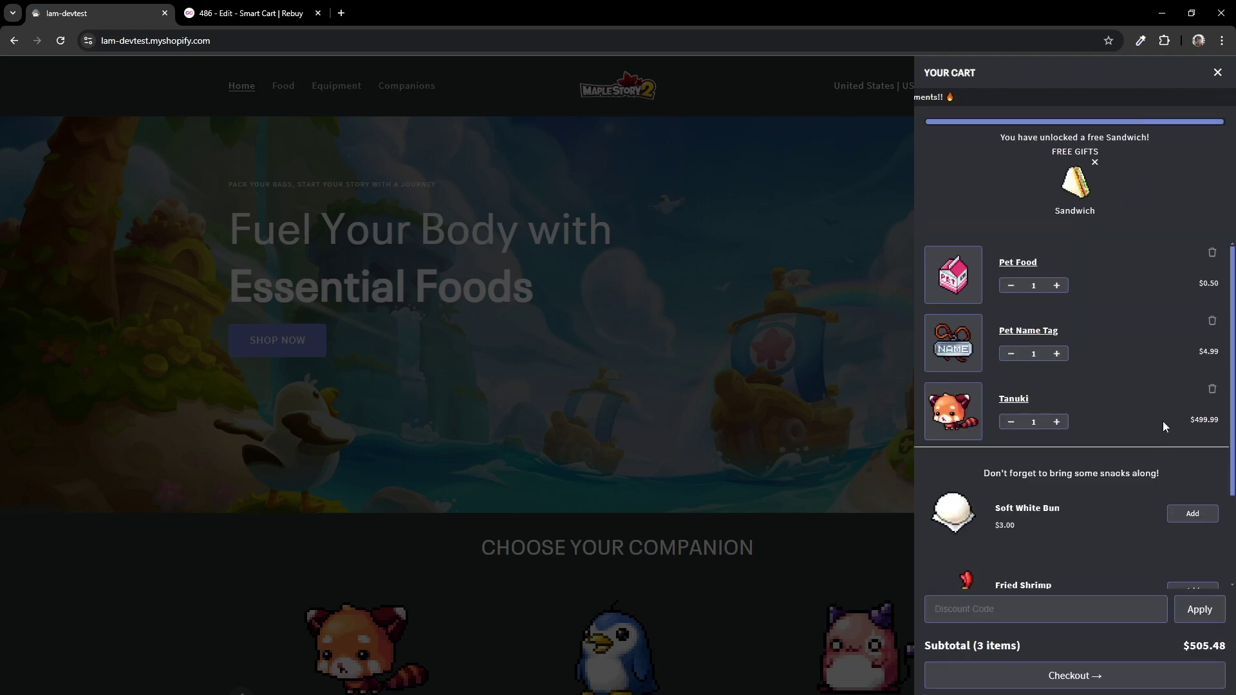
{"action": "left_click", "coordinate": [1098, 680]}
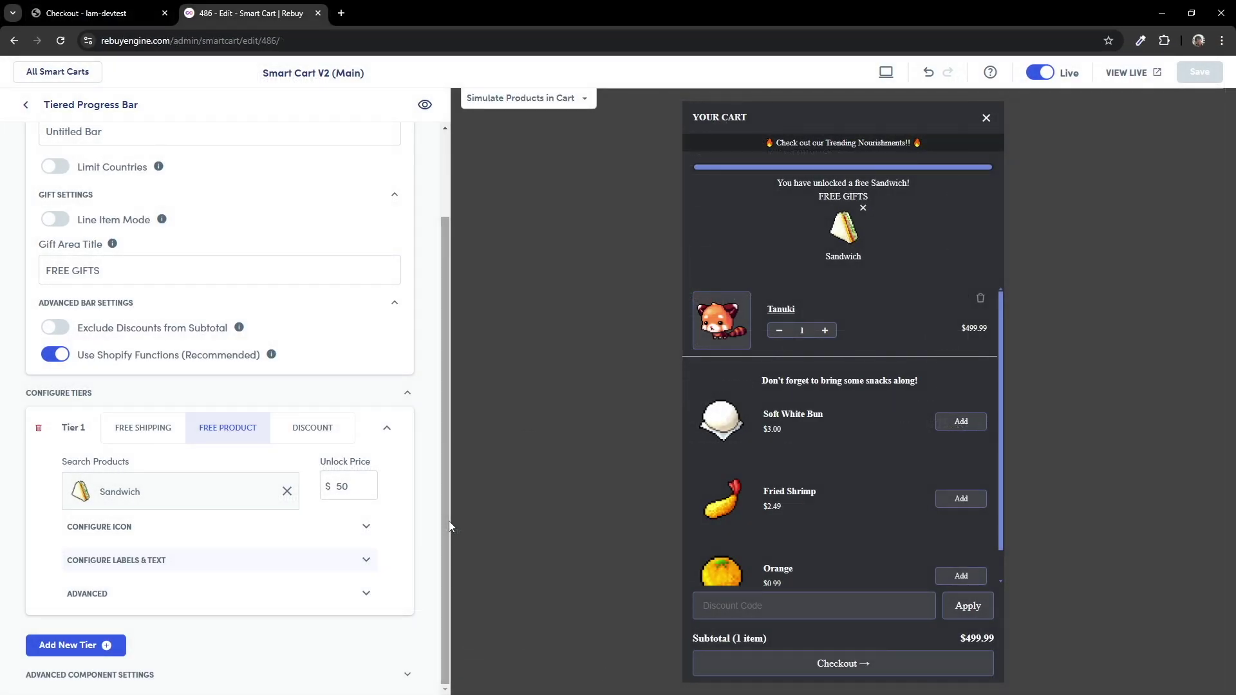
Step: Enter 'FREE SANDWICH' as Tier 1's product discount text, with SANDWICH selected for emoji replacement
{"action": "left_click", "coordinate": [365, 563]}
{"action": "scroll", "coordinate": [364, 564], "scroll_direction": "down", "scroll_amount": 2}
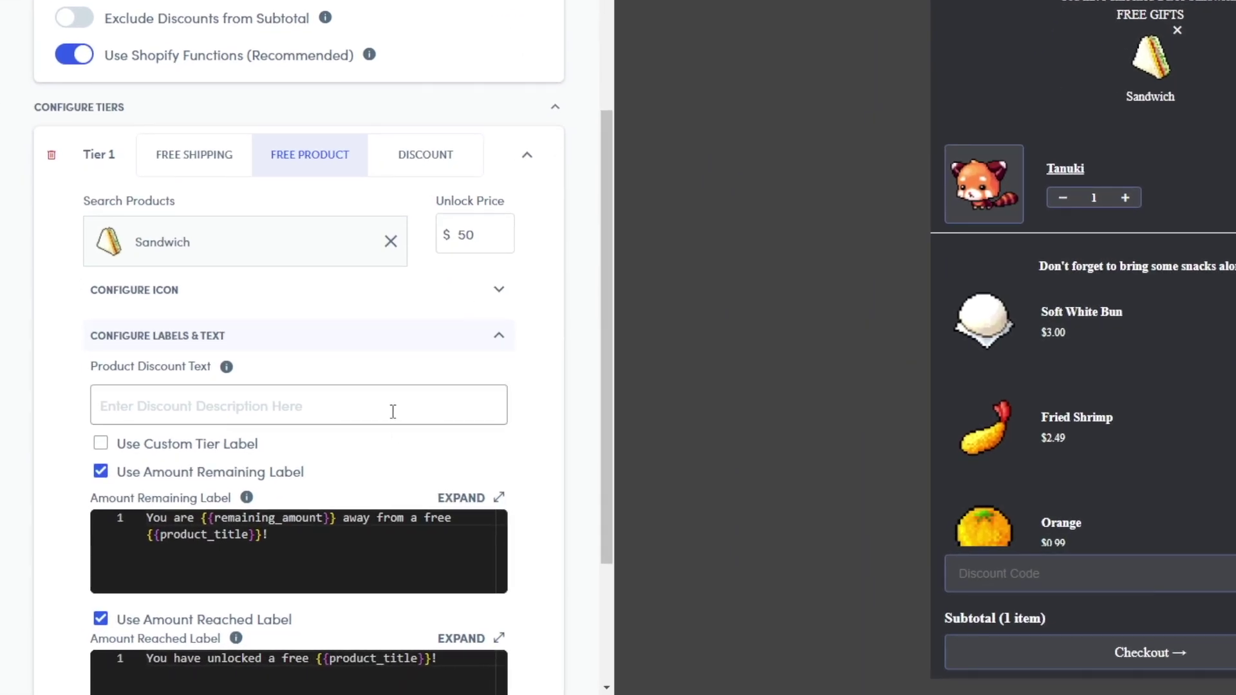
{"action": "left_click", "coordinate": [393, 404]}
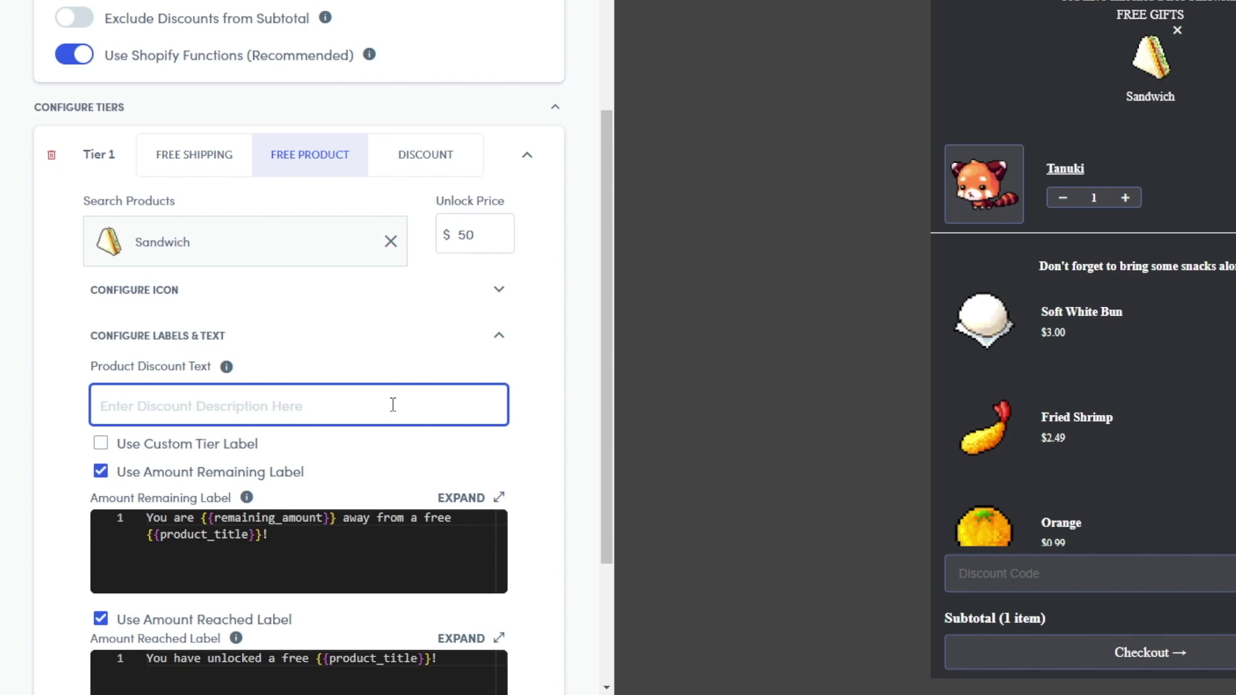
{"action": "type", "text": "FREE SANDWICH"}
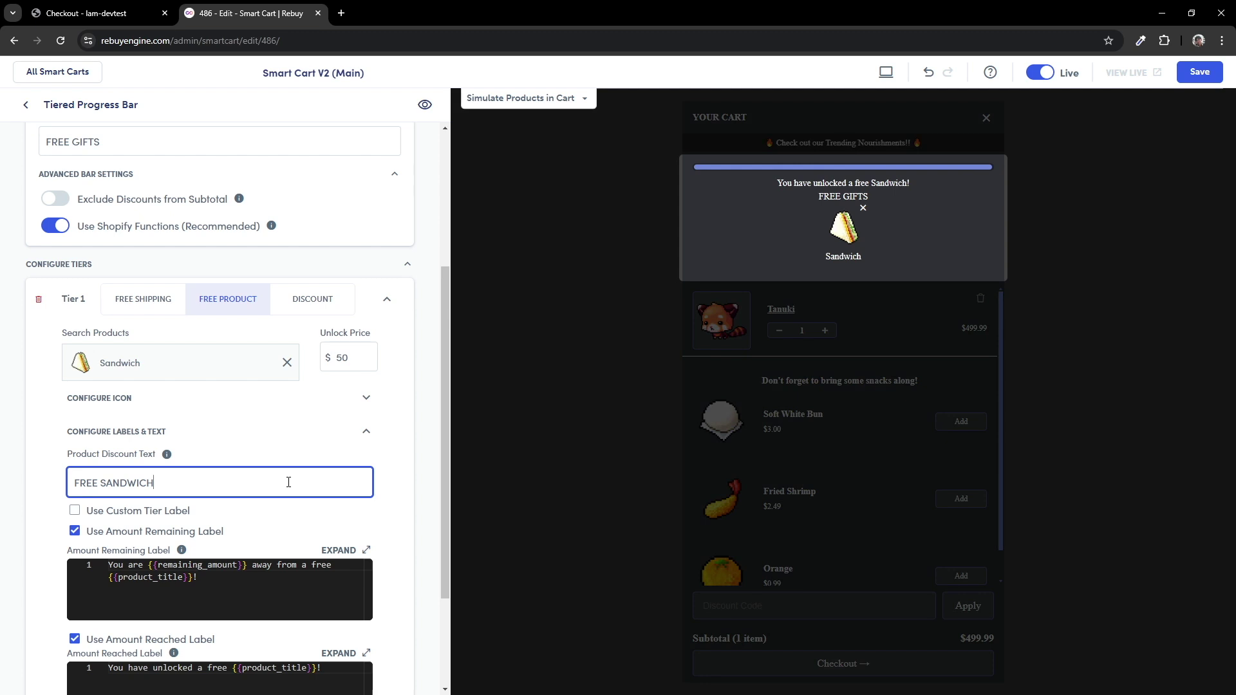
{"action": "key", "text": "ctrl+shift+Left"}
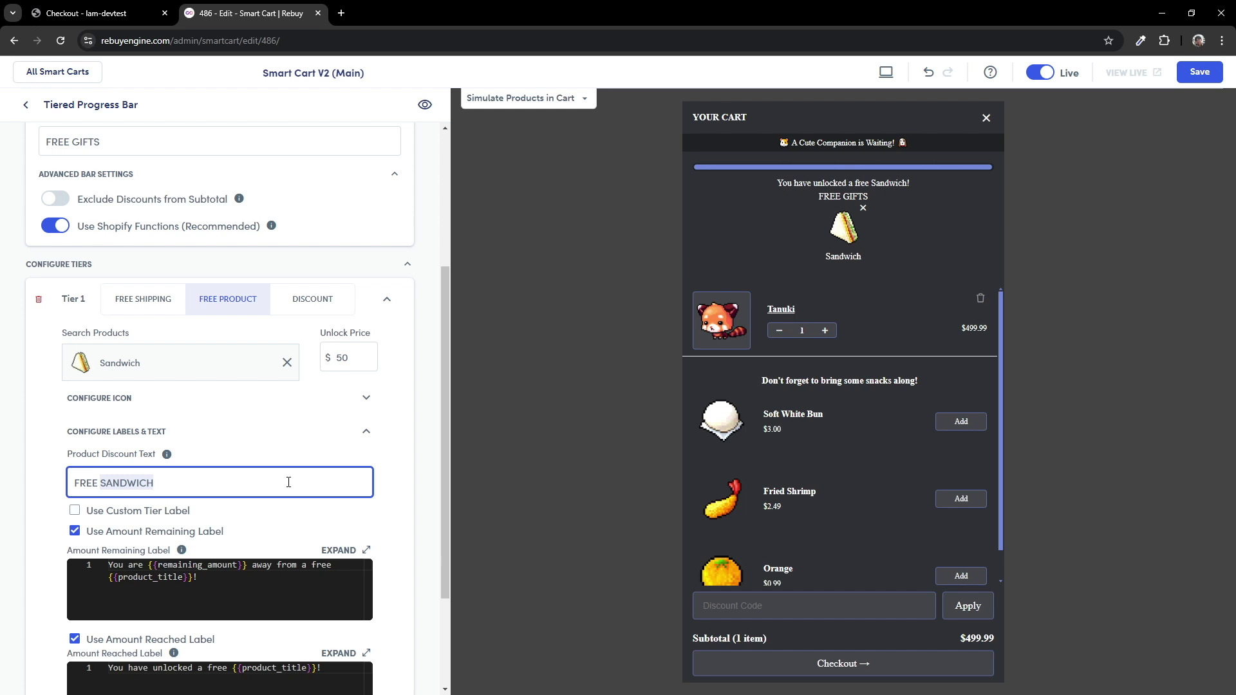
{"action": "key", "text": "super+period"}
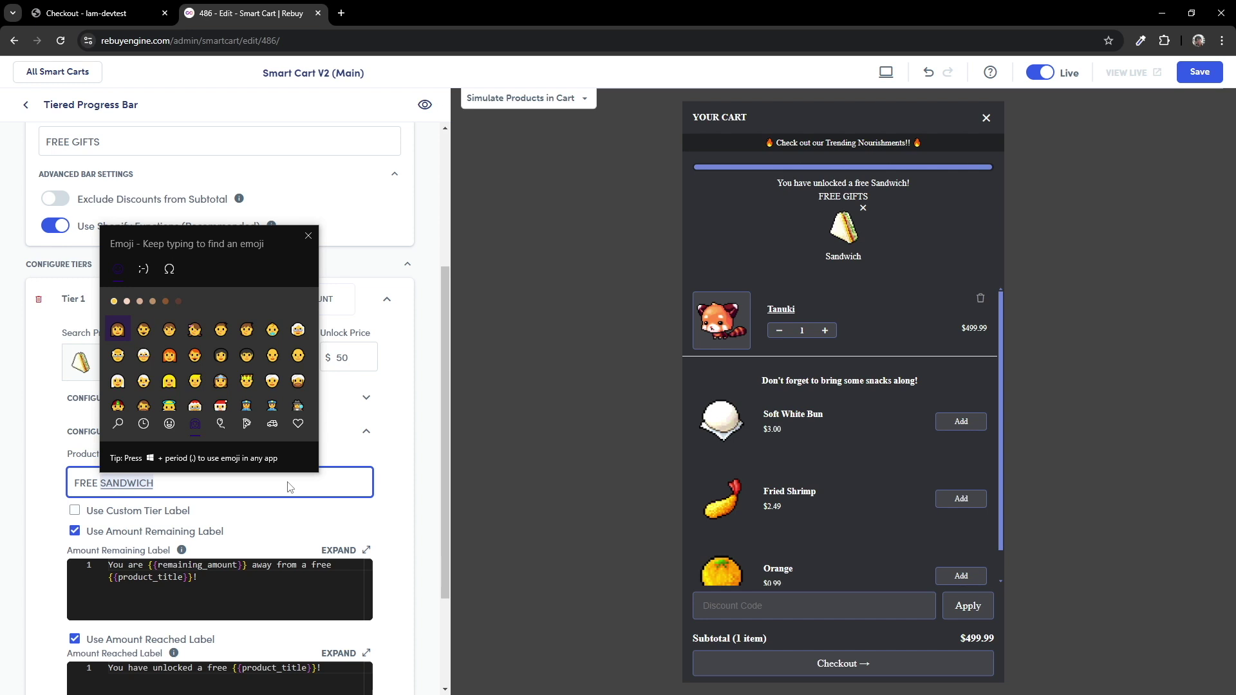
Step: Swap SANDWICH for the 🥪 emoji so Tier 1 reads 'FREE 🥪', and save
{"action": "key", "text": "BackSpace"}
{"action": "key", "text": "BackSpace"}
{"action": "key", "text": "BackSpace"}
{"action": "key", "text": "BackSpace"}
{"action": "key", "text": "BackSpace"}
{"action": "key", "text": "BackSpace"}
{"action": "key", "text": "BackSpace"}
{"action": "key", "text": "BackSpace"}
{"action": "type", "text": "SANDWICH"}
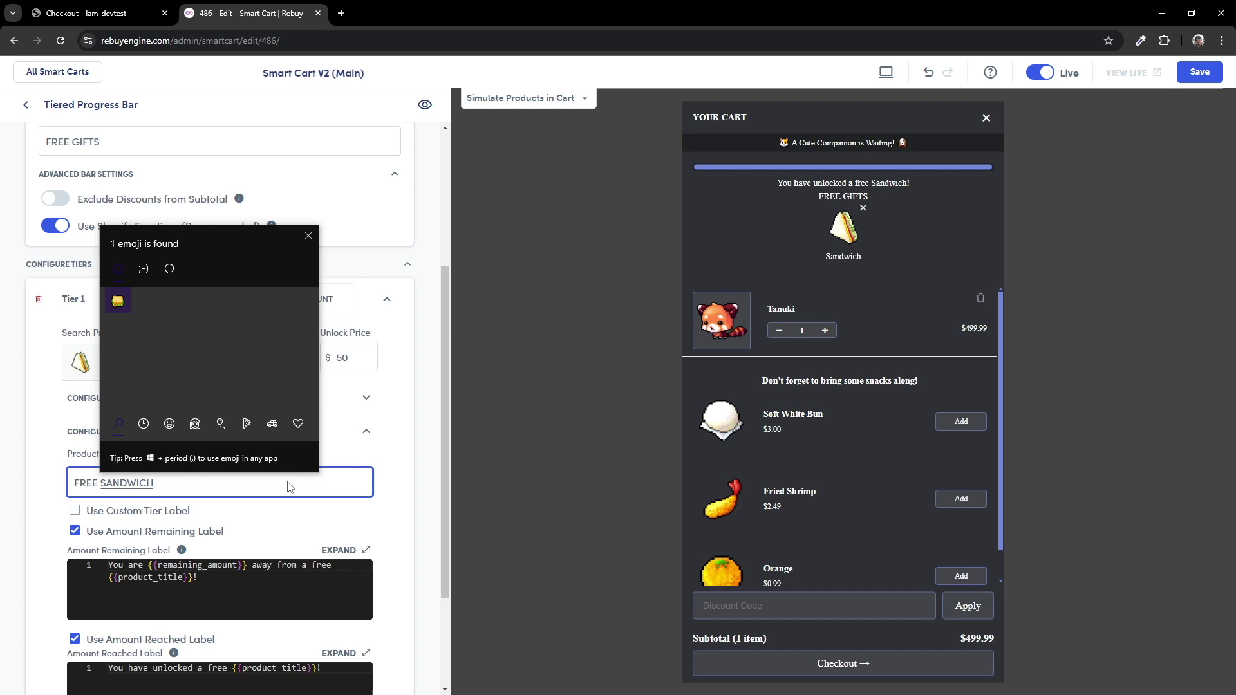
{"action": "left_click", "coordinate": [118, 300]}
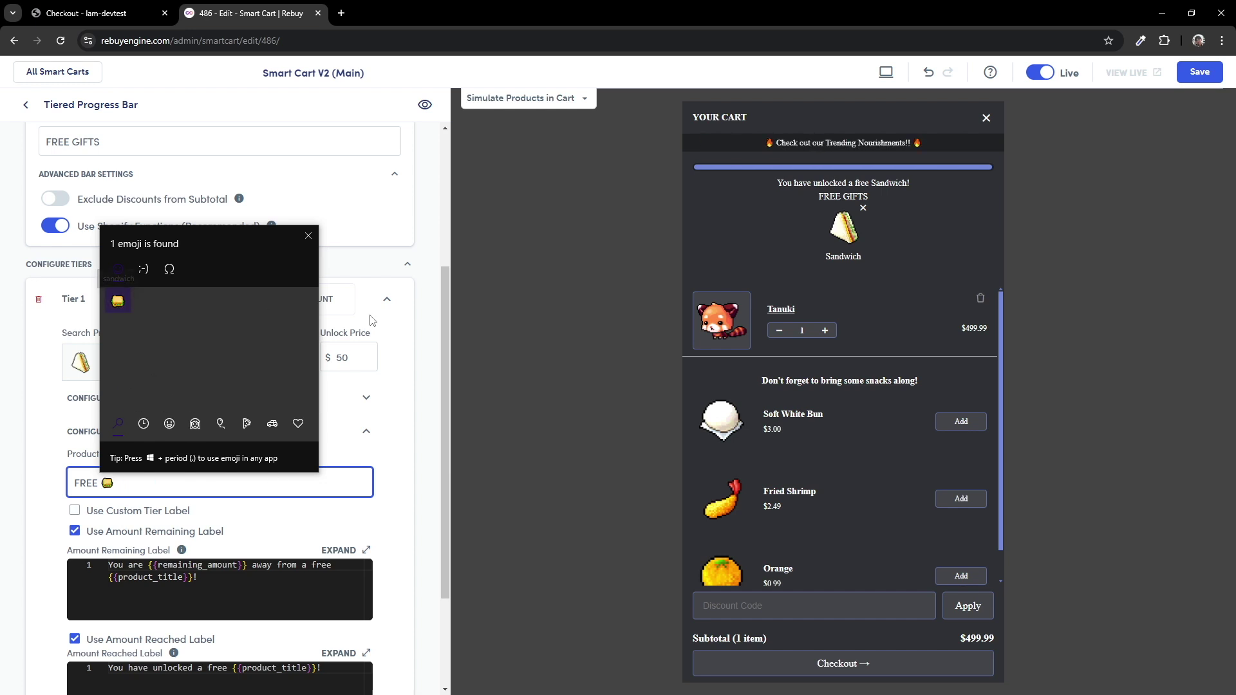
{"action": "left_click", "coordinate": [1200, 71]}
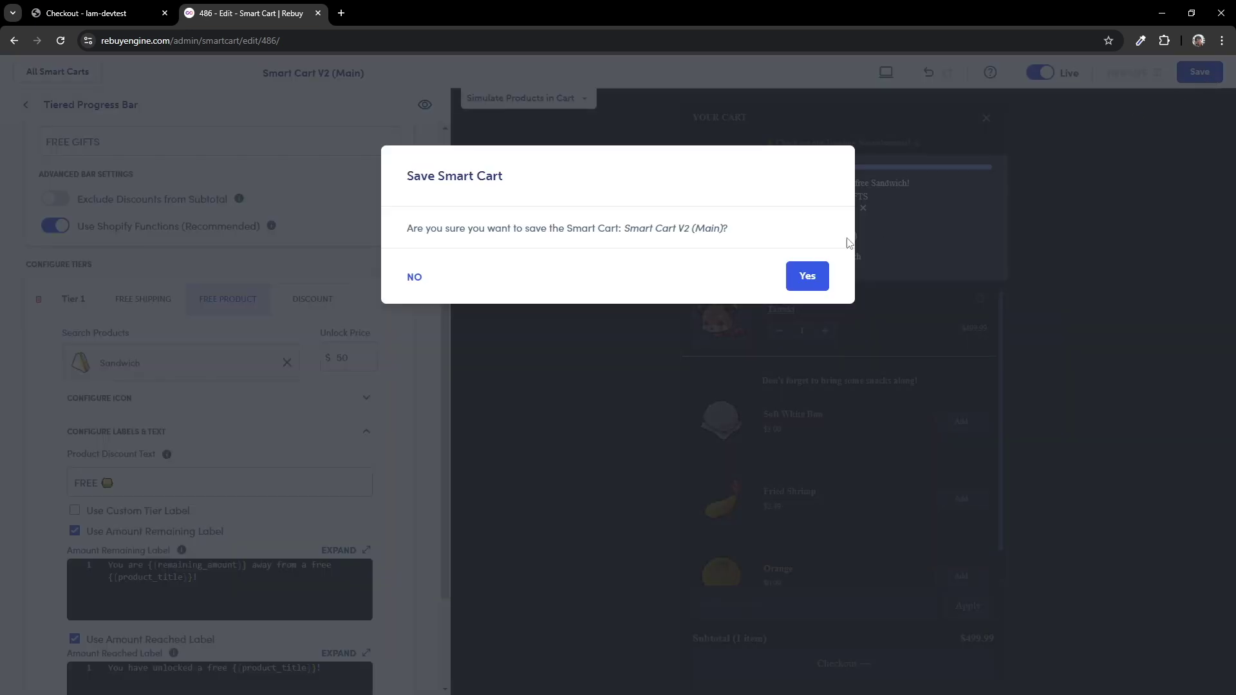
{"action": "left_click", "coordinate": [807, 276]}
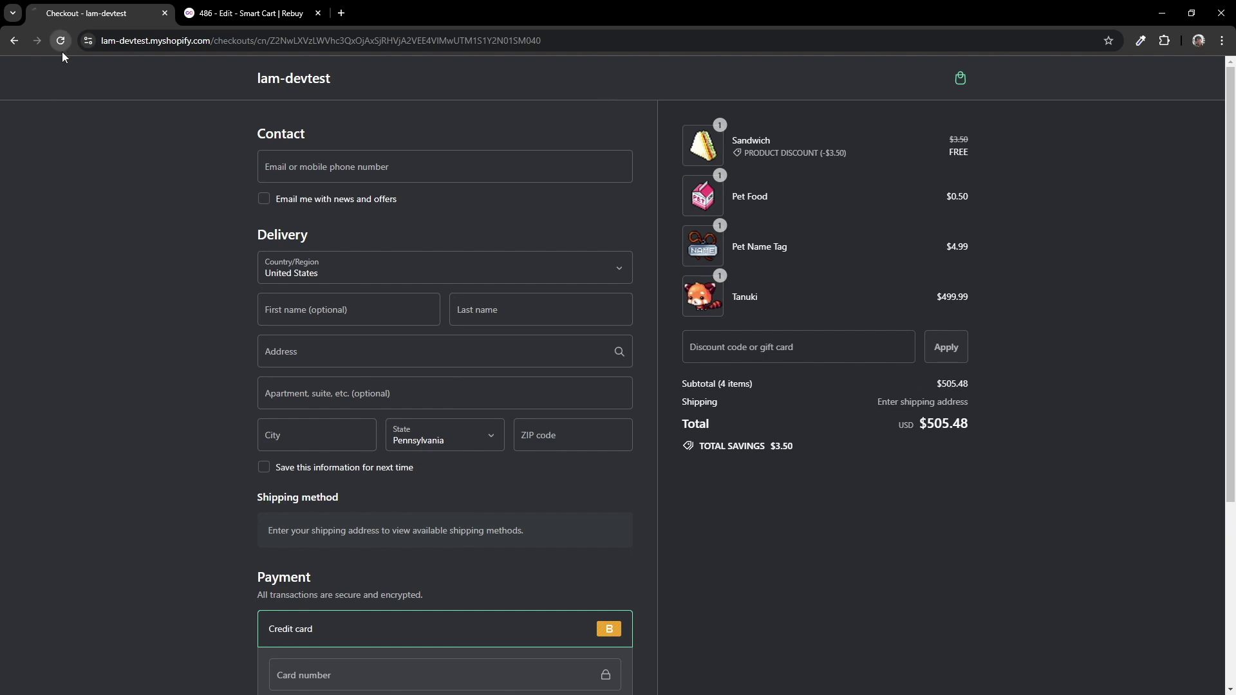
Step: Reload the checkout and check the Sandwich line now shows FREE 🥪
{"action": "left_click", "coordinate": [62, 50]}
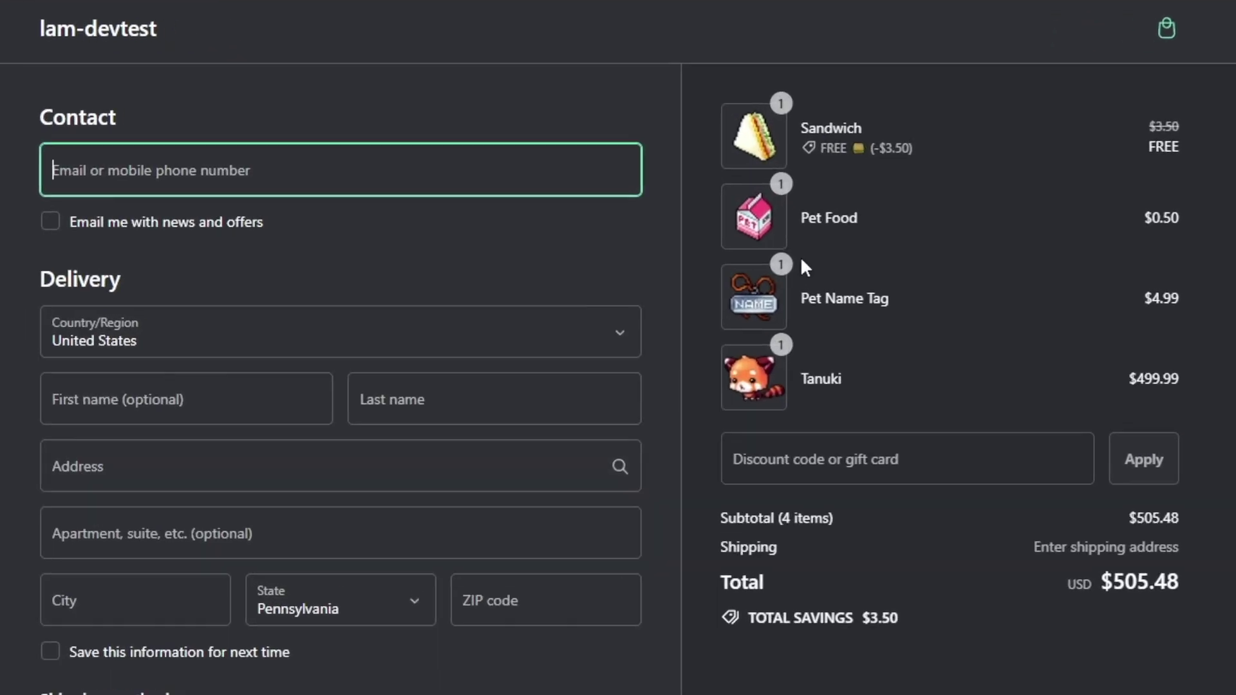
{"action": "left_click", "coordinate": [849, 162]}
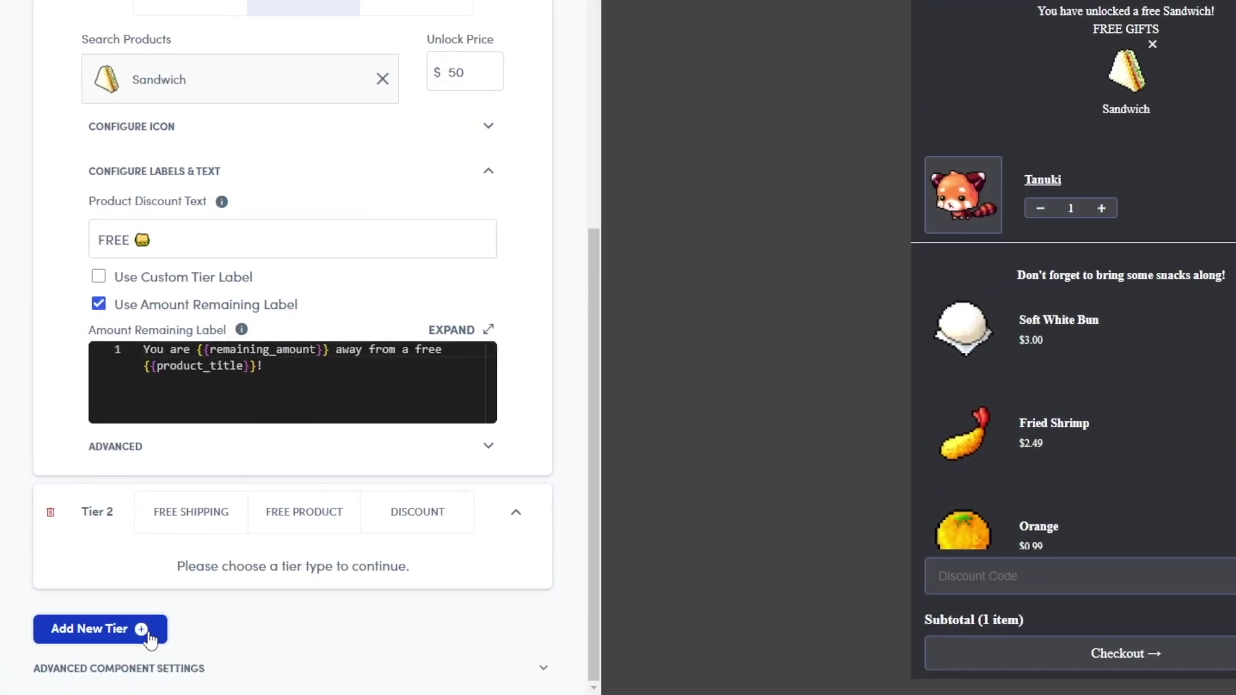
Step: Set Tier 2 to a free Soft White Bun at $100 (search 'soft') and save
{"action": "left_click", "coordinate": [302, 512]}
{"action": "left_click", "coordinate": [249, 584]}
{"action": "type", "text": "soft"}
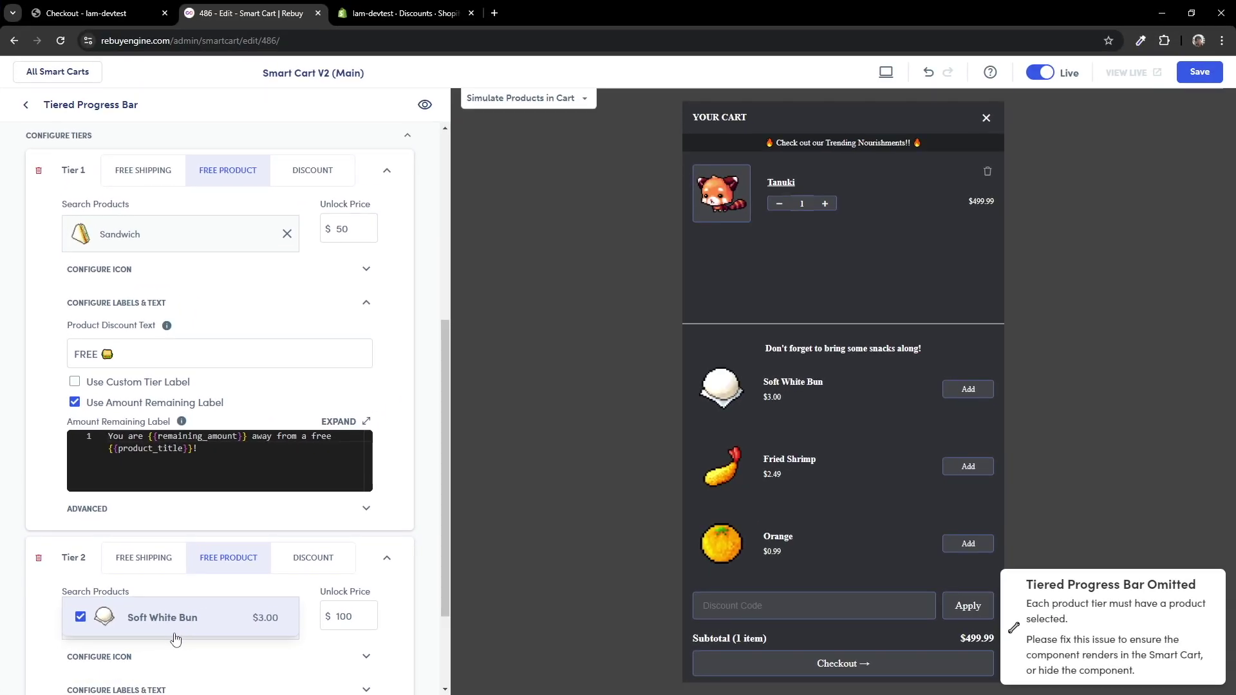
{"action": "left_click", "coordinate": [219, 632]}
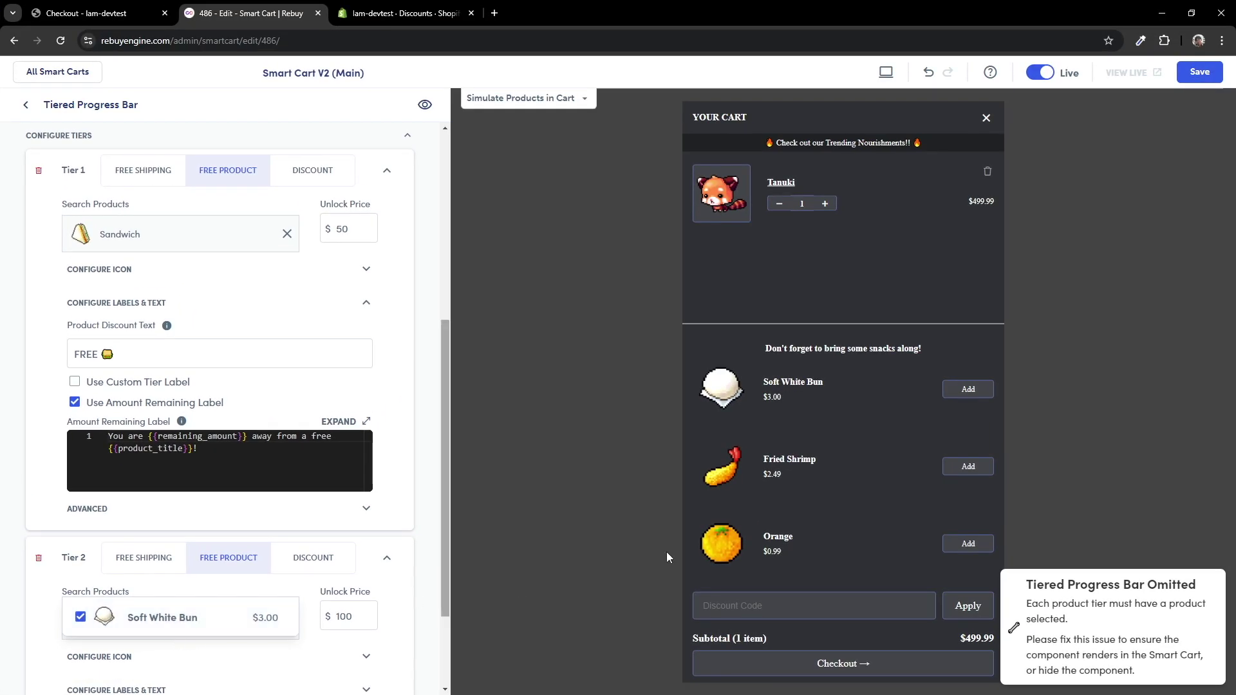
{"action": "left_click", "coordinate": [1200, 72]}
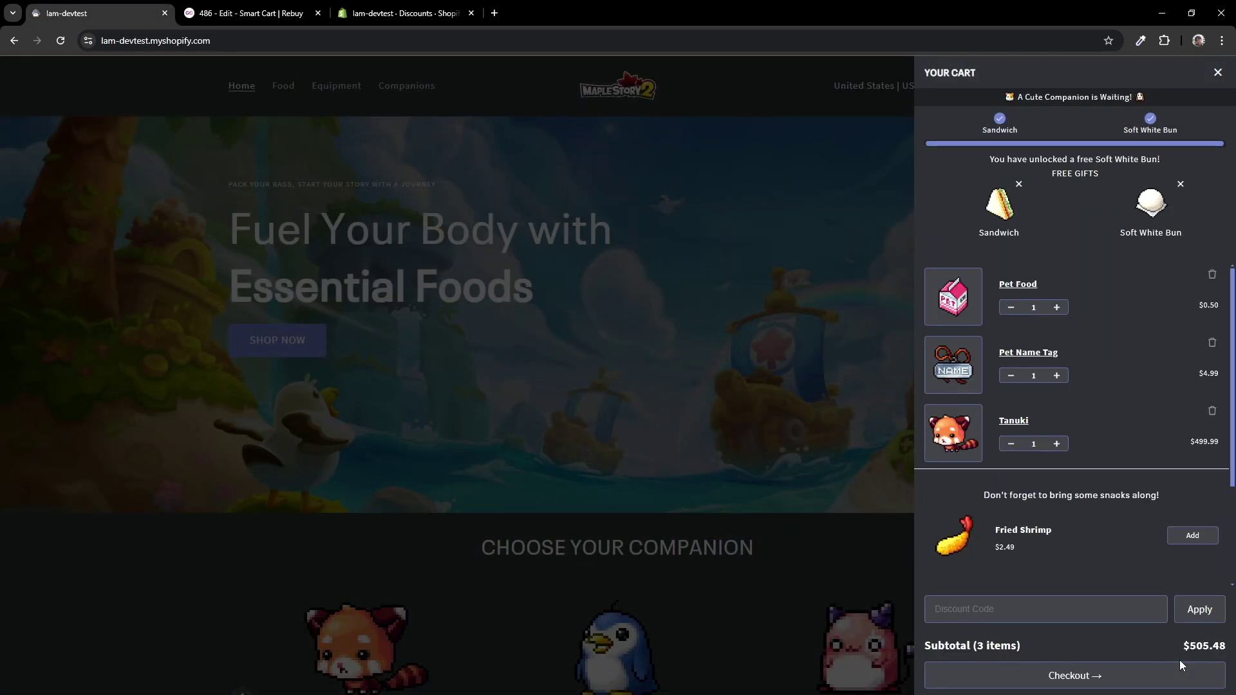
Step: Check out from the storefront cart holding both the free Sandwich and Soft White Bun
{"action": "left_click", "coordinate": [1159, 684]}
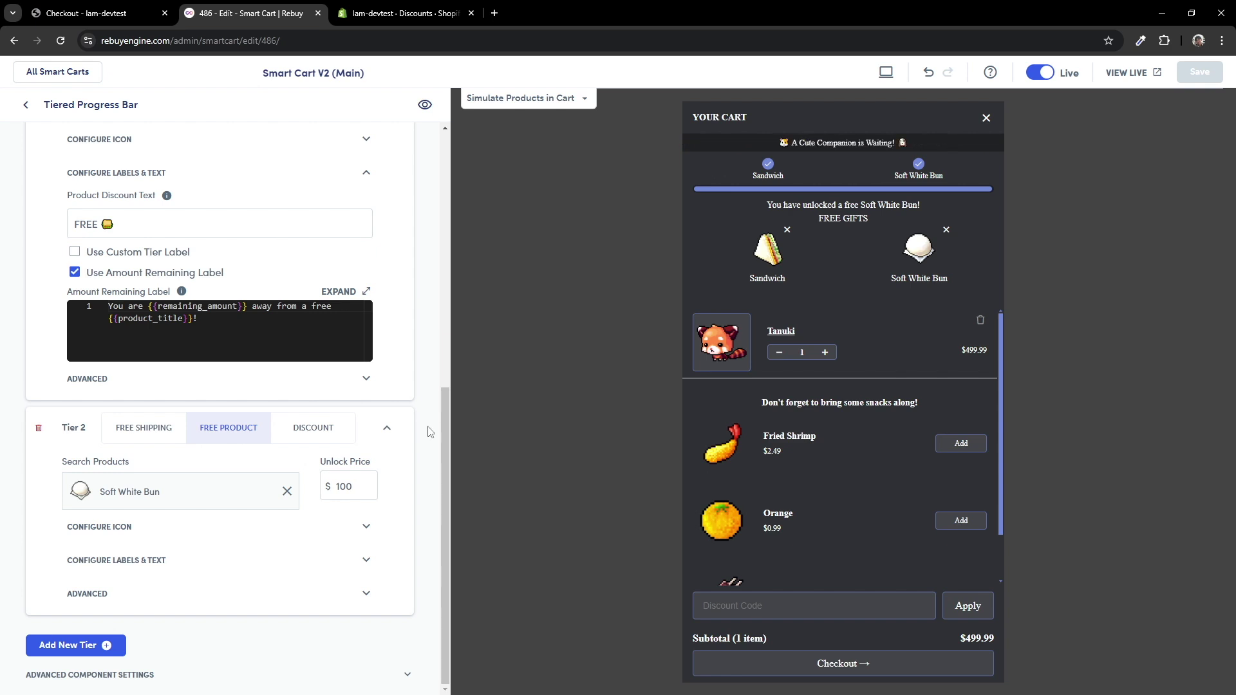
Step: Delete Tier 1's existing product discount text
{"action": "mouse_move", "coordinate": [167, 197]}
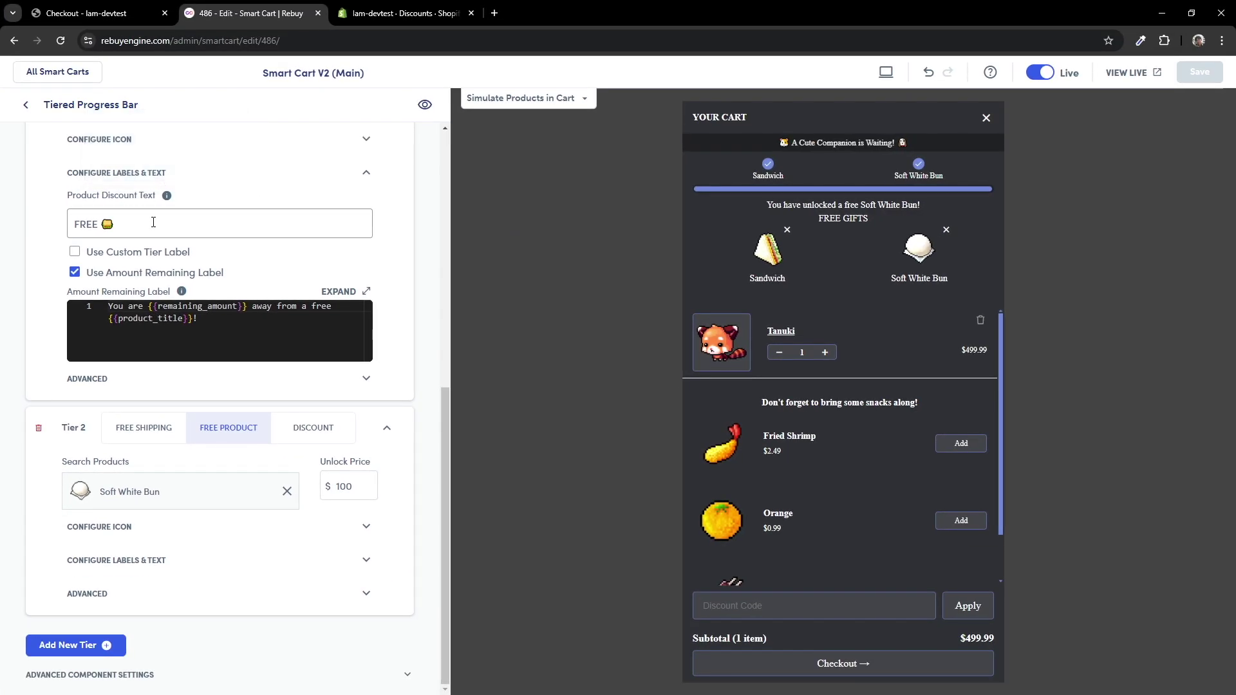
{"action": "left_click_drag", "start_coordinate": [153, 222], "coordinate": [72, 225]}
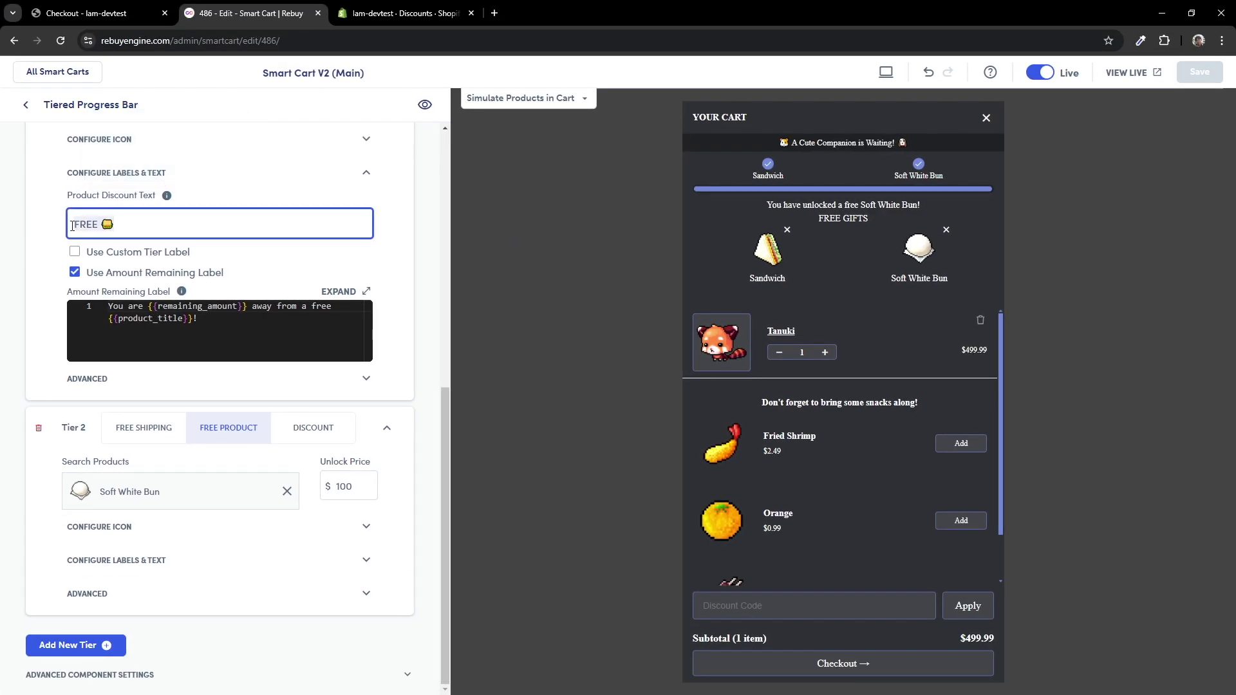
{"action": "key", "text": "BackSpace"}
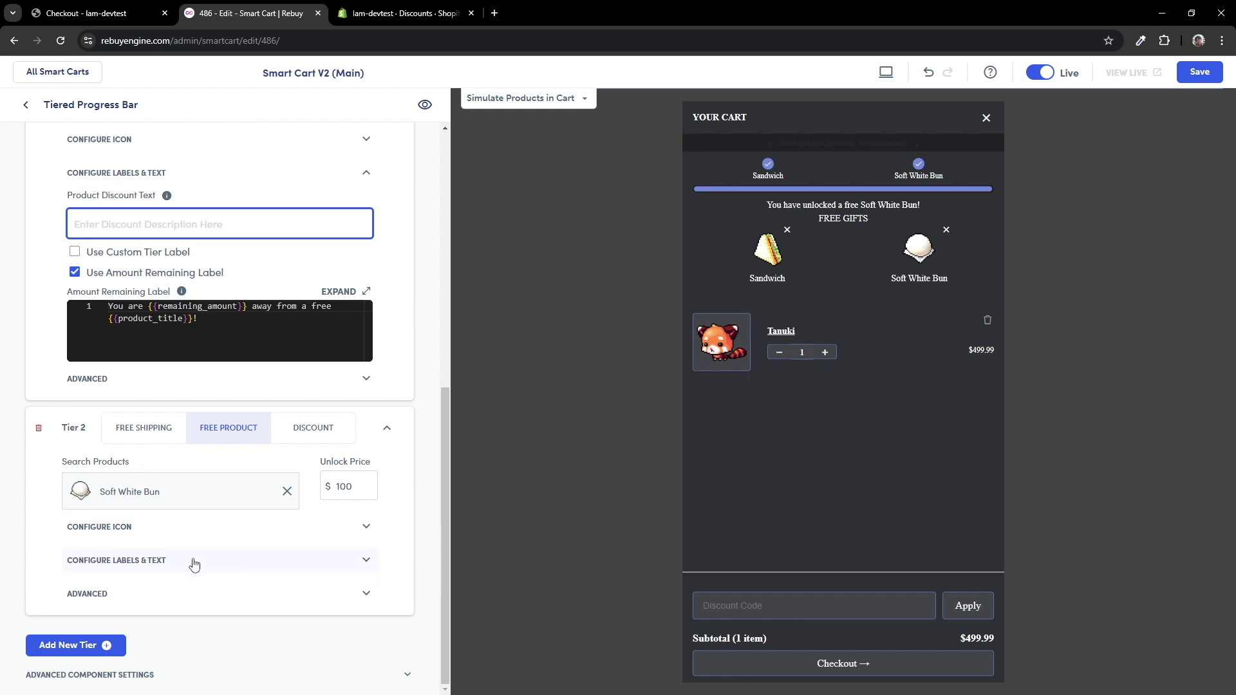
Step: Set Tier 2's product discount text to 'FREE 🎁' using the gift emoji
{"action": "left_click", "coordinate": [194, 559]}
{"action": "scroll", "coordinate": [200, 554], "scroll_direction": "down", "scroll_amount": 3}
{"action": "left_click", "coordinate": [199, 418]}
{"action": "type", "text": "FREE"}
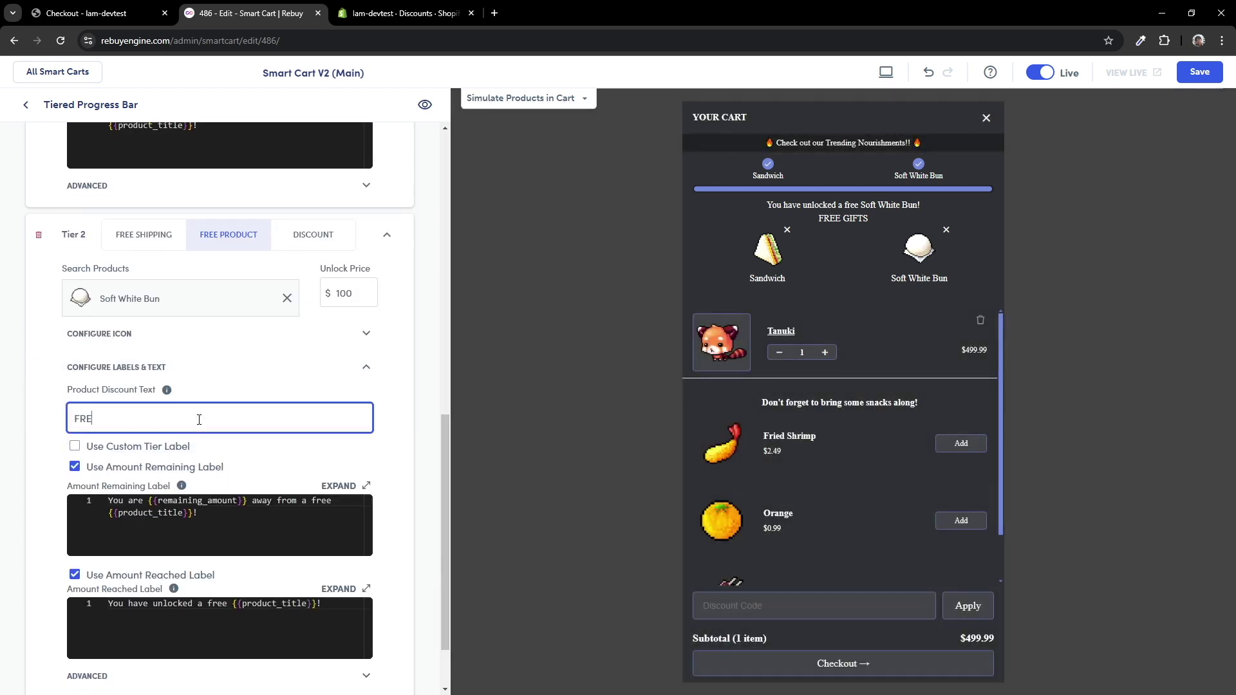
{"action": "key", "text": "super+period"}
{"action": "type", "text": "GIFT"}
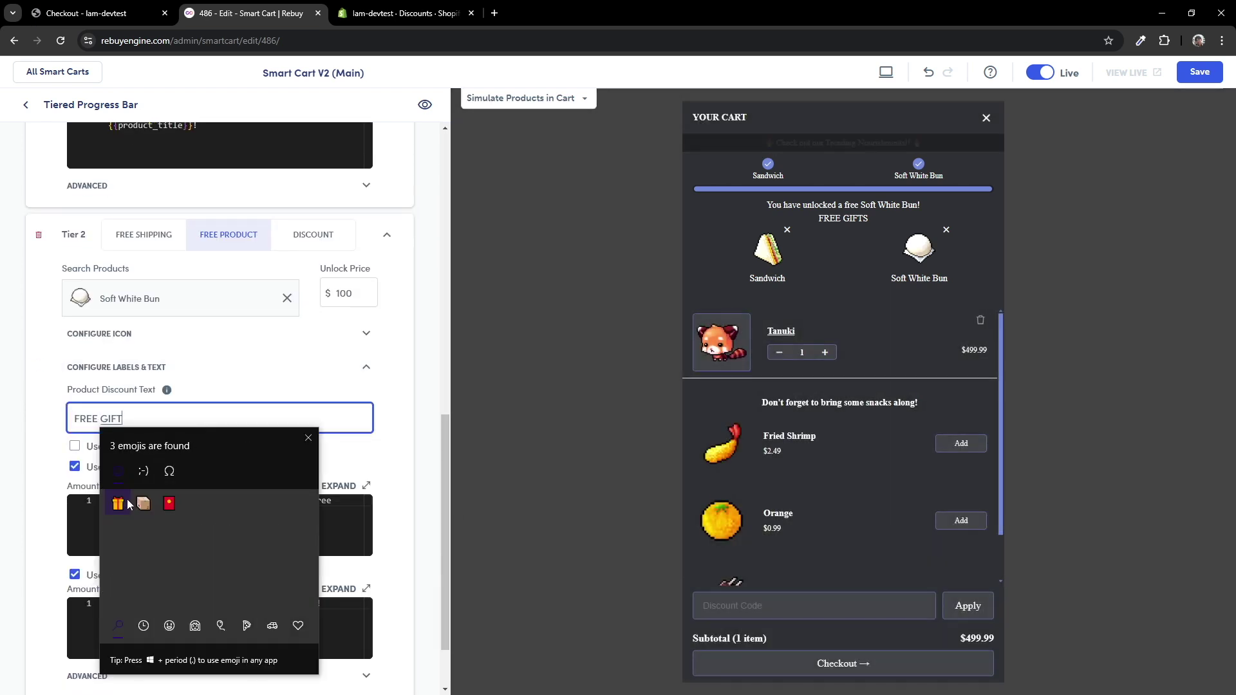
{"action": "left_click", "coordinate": [119, 505]}
{"action": "left_click", "coordinate": [394, 462]}
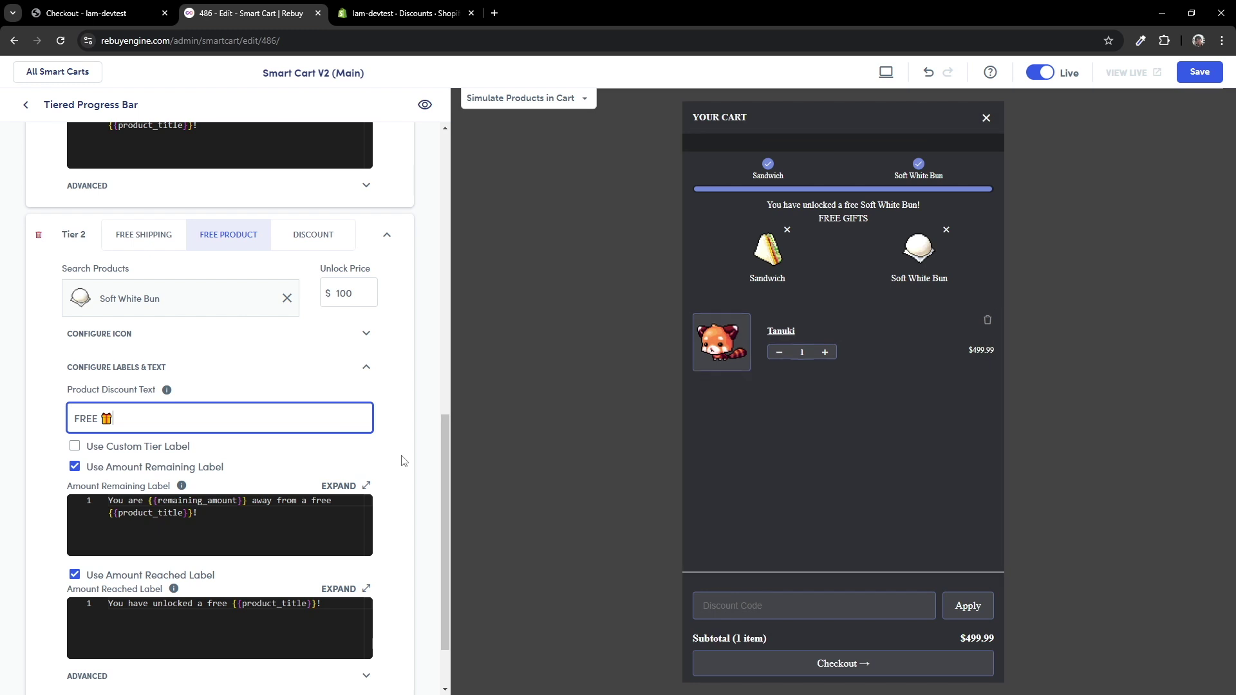
Step: Save the Smart Cart and reload checkout to see the updated gift labels
{"action": "left_click", "coordinate": [1200, 71]}
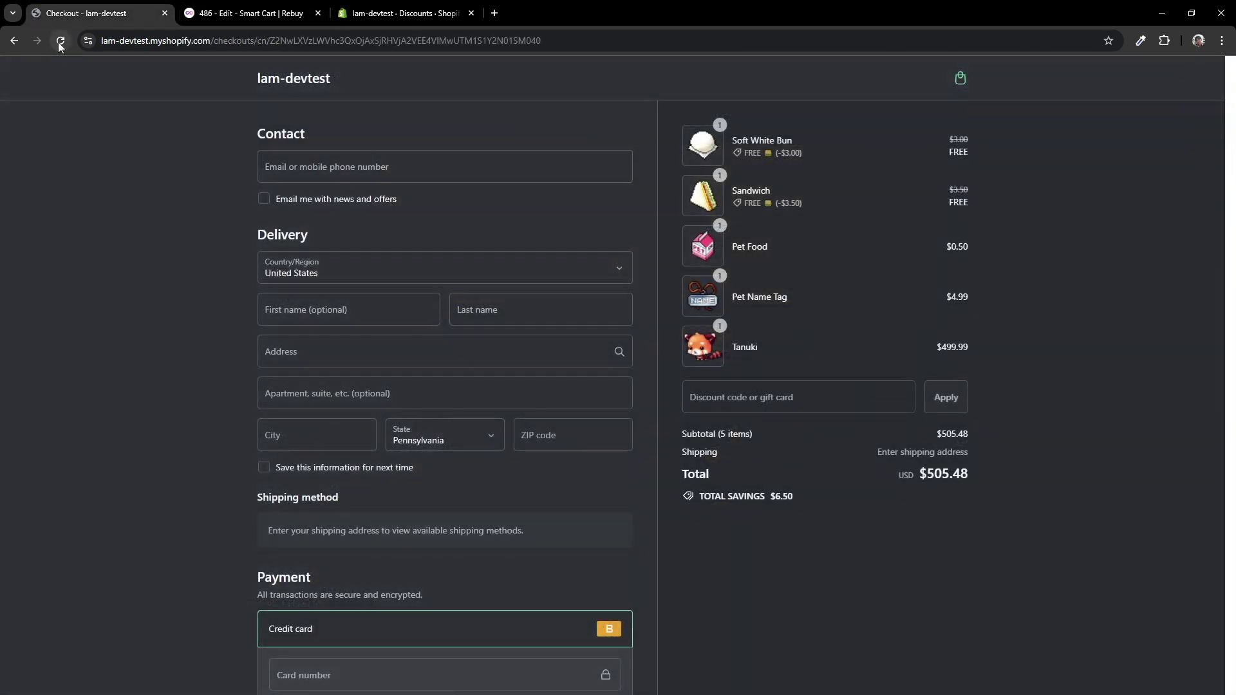
{"action": "left_click", "coordinate": [60, 42]}
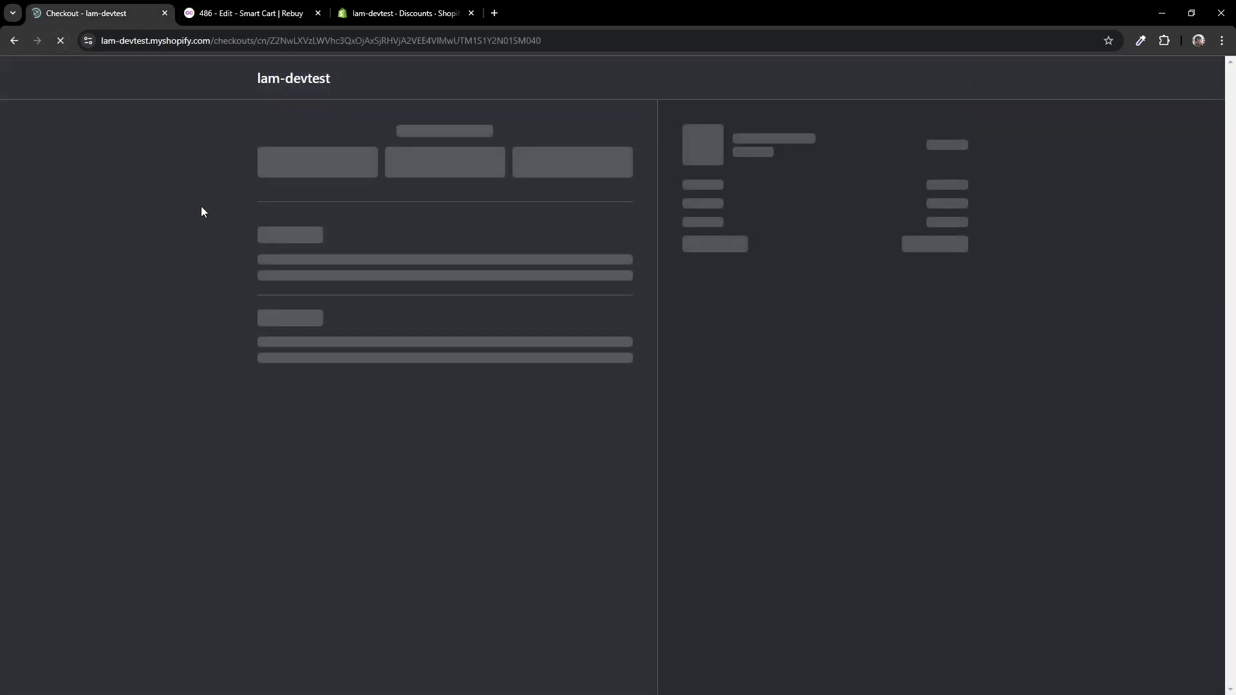
{"action": "left_click", "coordinate": [855, 165]}
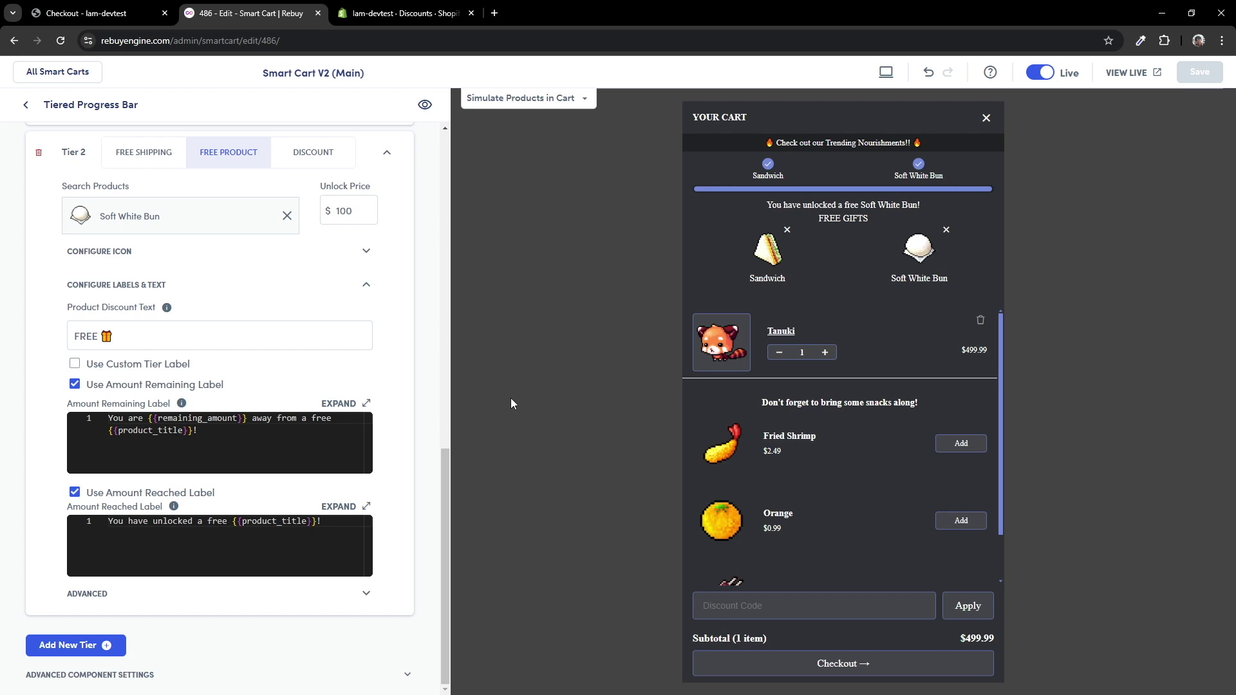
Step: Copy Tier 2's 'FREE 🎁' label into Tier 1's Sandwich discount text
{"action": "left_click", "coordinate": [70, 336]}
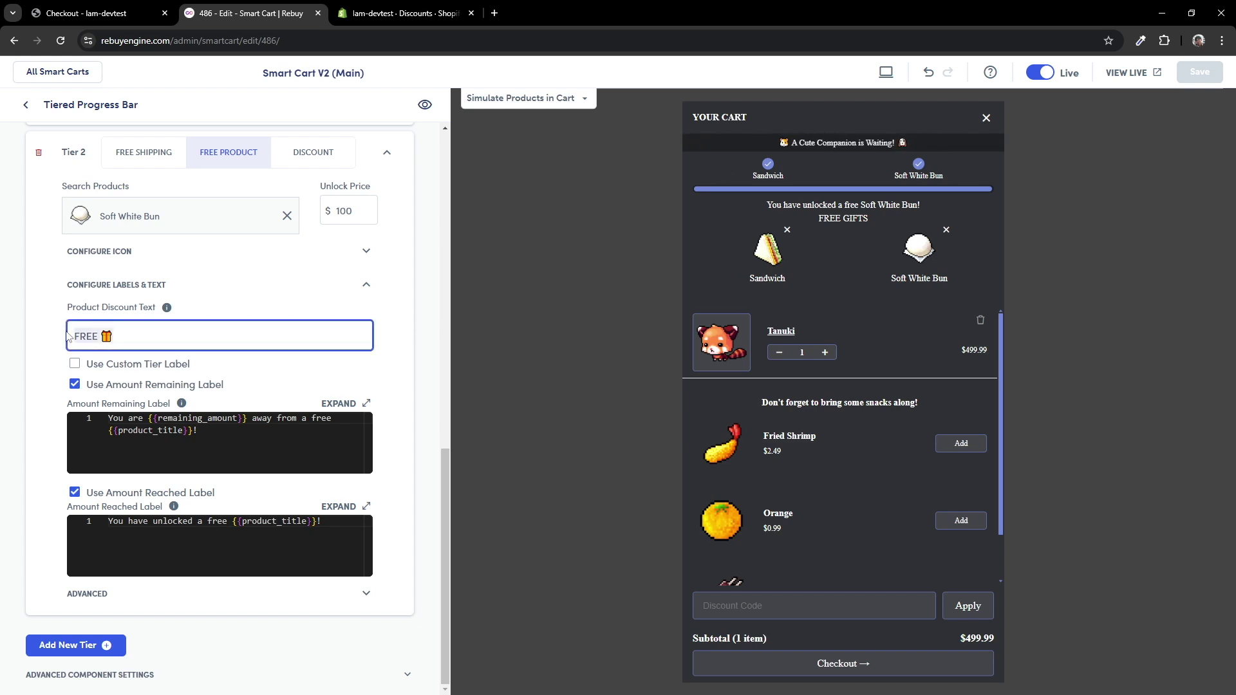
{"action": "key", "text": "BackSpace"}
{"action": "scroll", "coordinate": [84, 332], "scroll_direction": "up", "scroll_amount": 6}
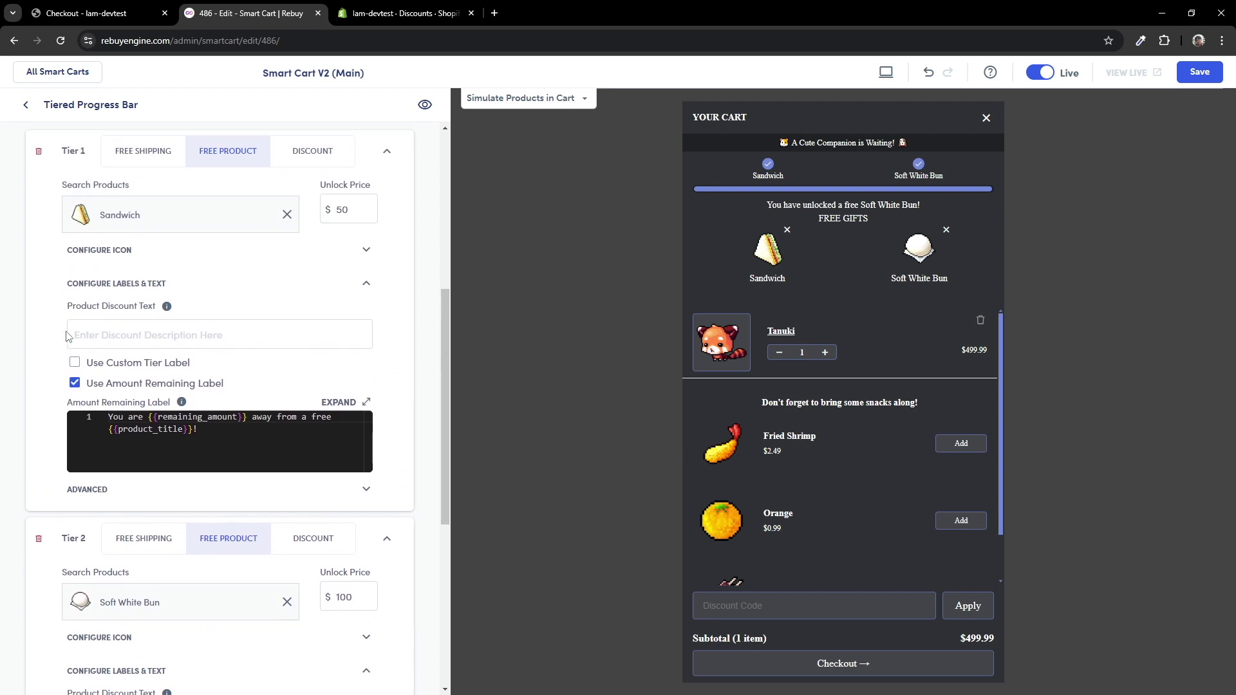
{"action": "left_click", "coordinate": [85, 331]}
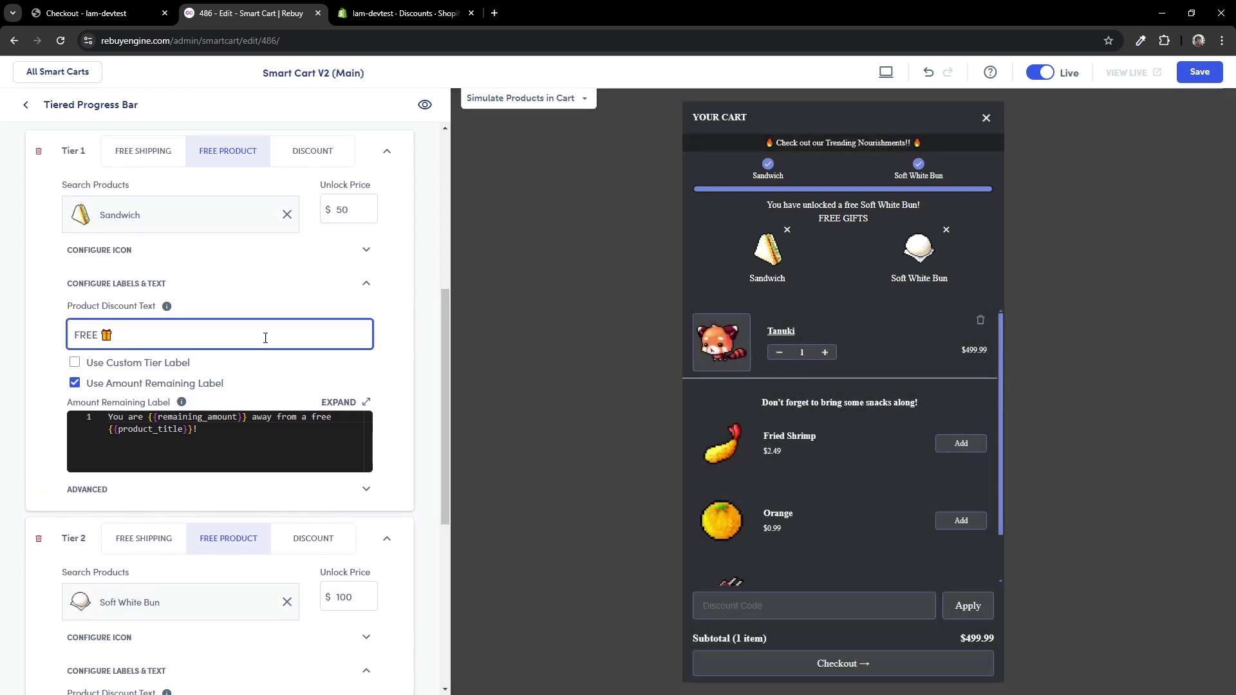
Step: Save the Smart Cart and reload checkout so both gifts read FREE 🎁
{"action": "left_click", "coordinate": [1199, 72]}
{"action": "left_click", "coordinate": [806, 276]}
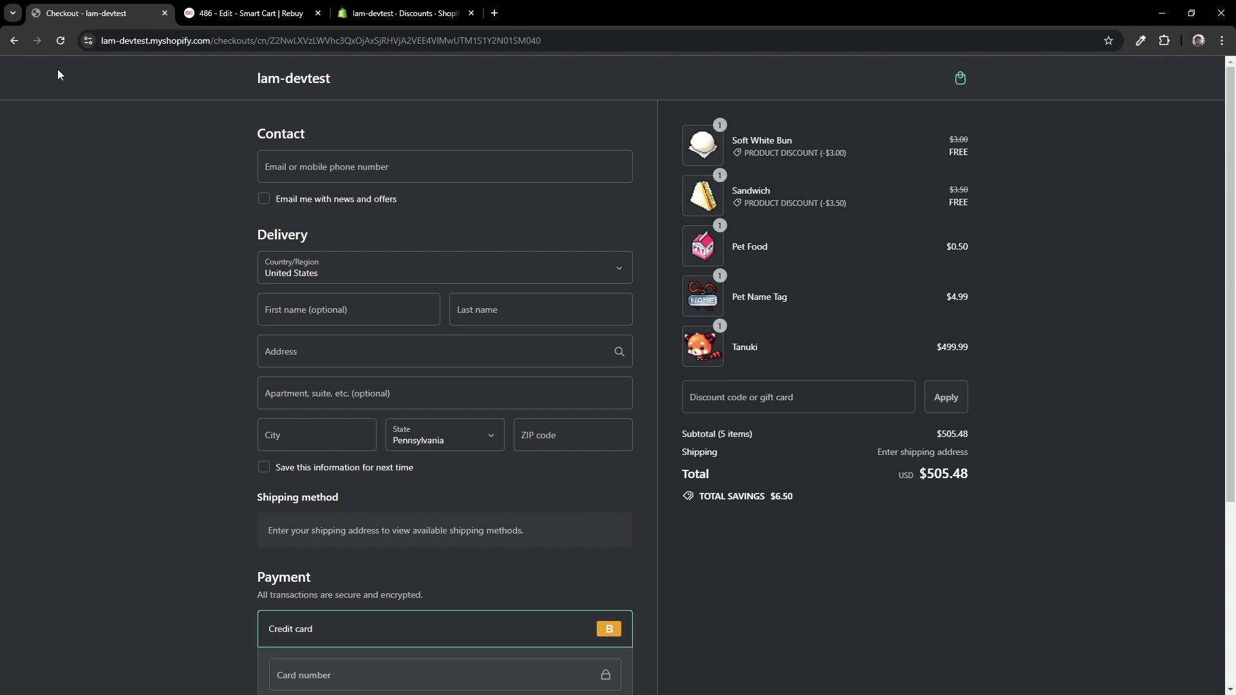
{"action": "left_click", "coordinate": [60, 41]}
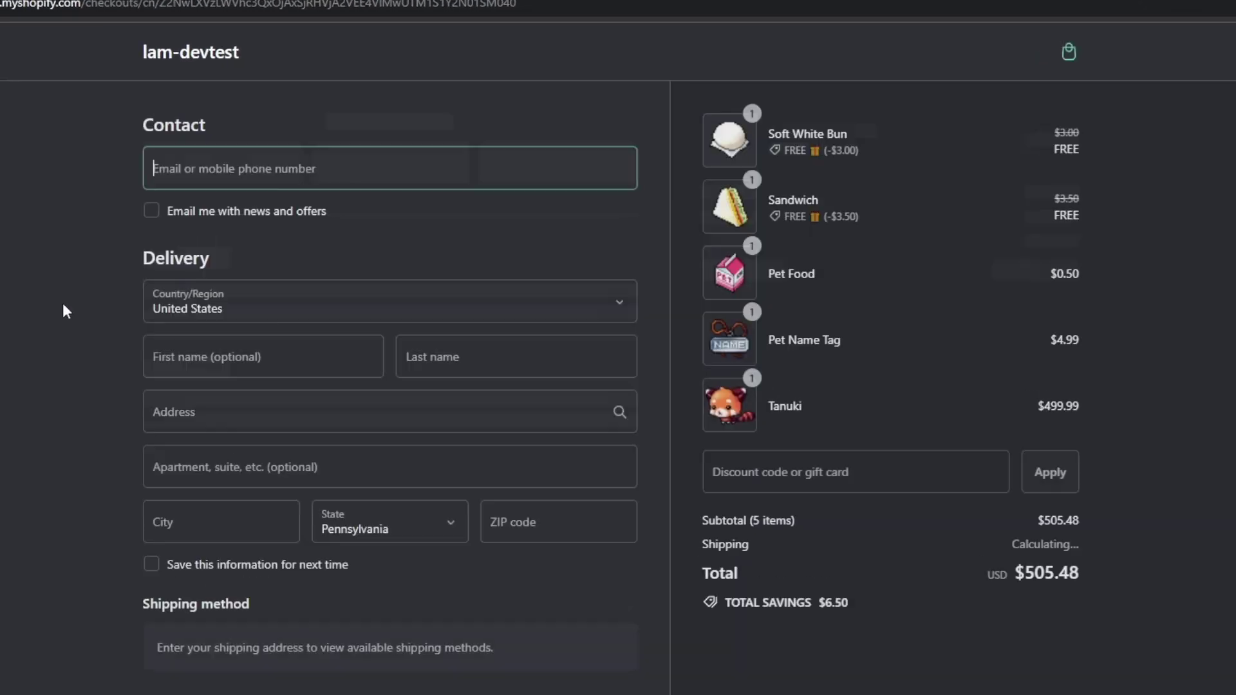
{"action": "left_click", "coordinate": [897, 252]}
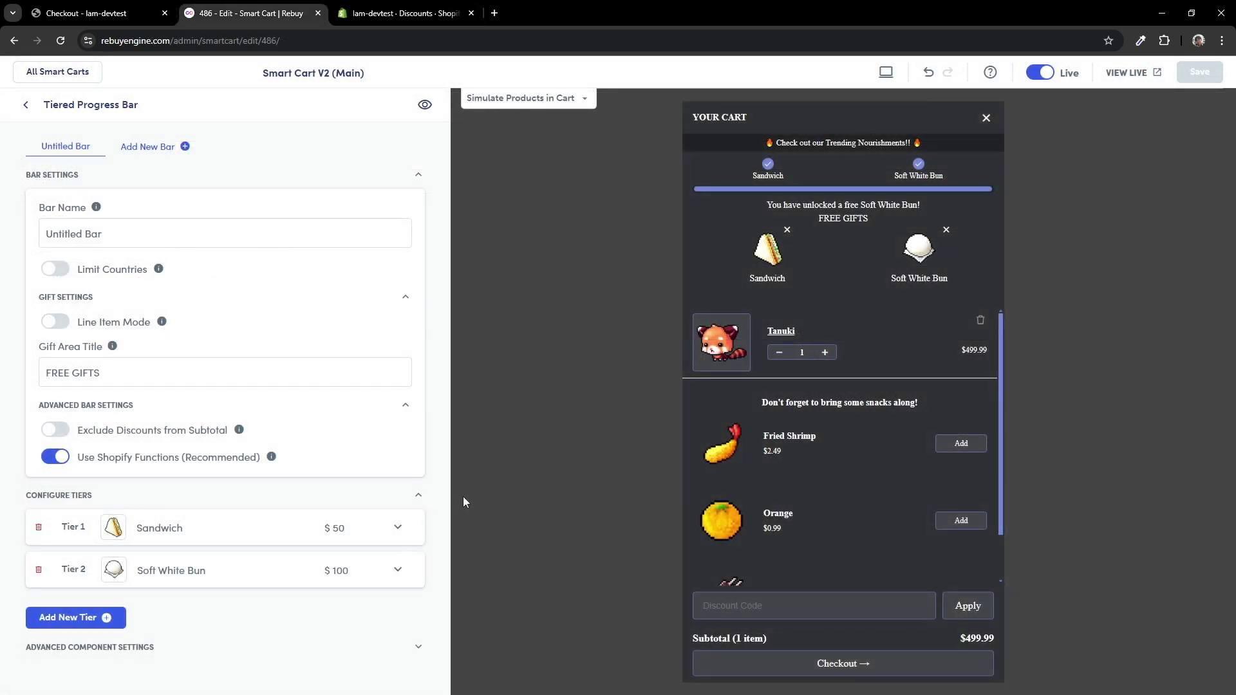
Step: Add a trial discount tier, then remove it and turn Shopify Functions off
{"action": "left_click", "coordinate": [107, 618]}
{"action": "scroll", "coordinate": [314, 596], "scroll_direction": "down", "scroll_amount": 1}
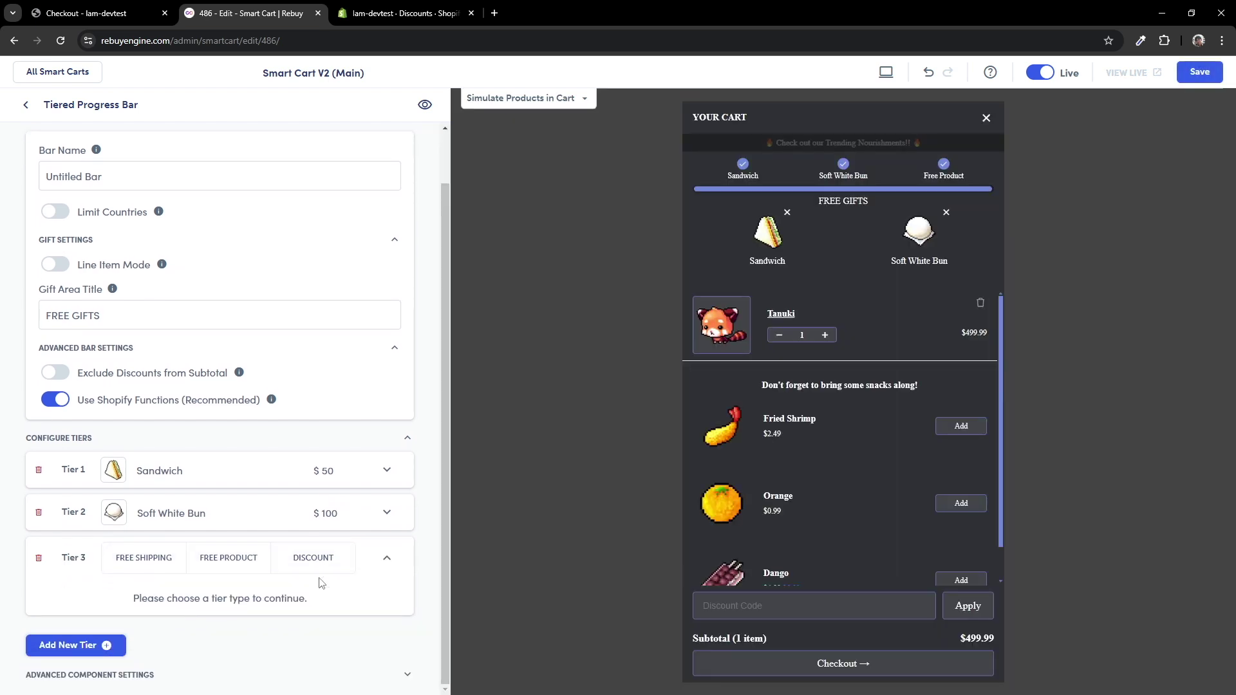
{"action": "left_click", "coordinate": [320, 560]}
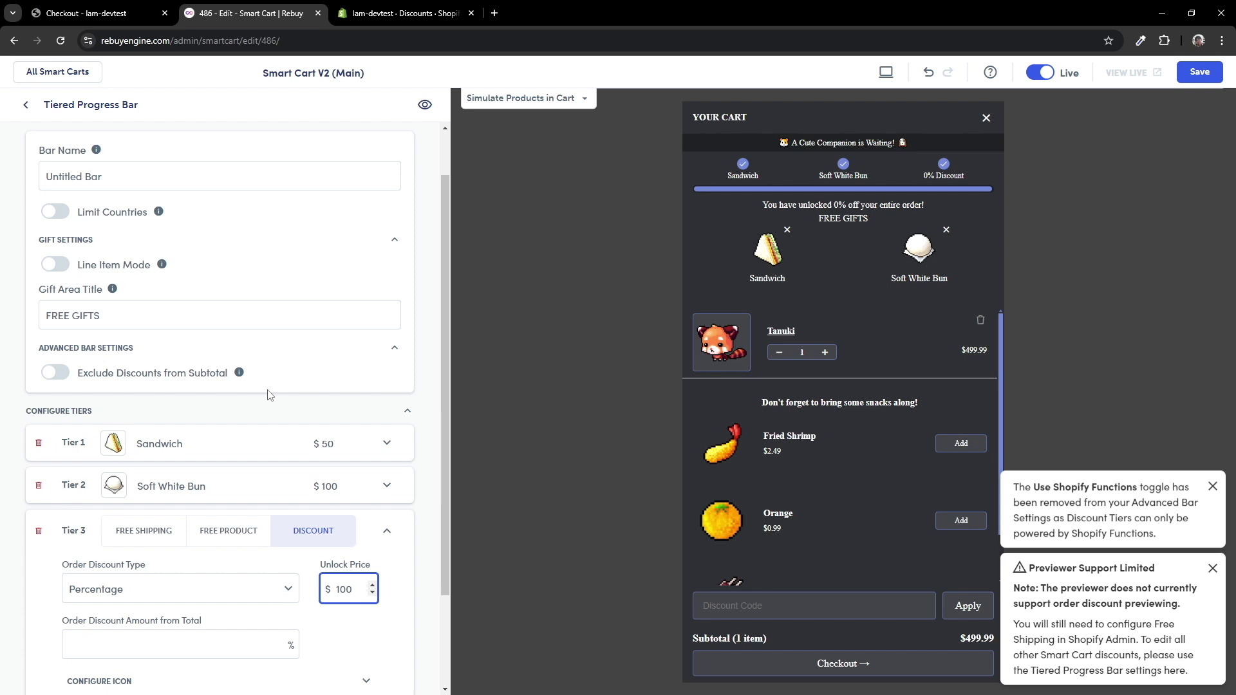
{"action": "left_click", "coordinate": [39, 530]}
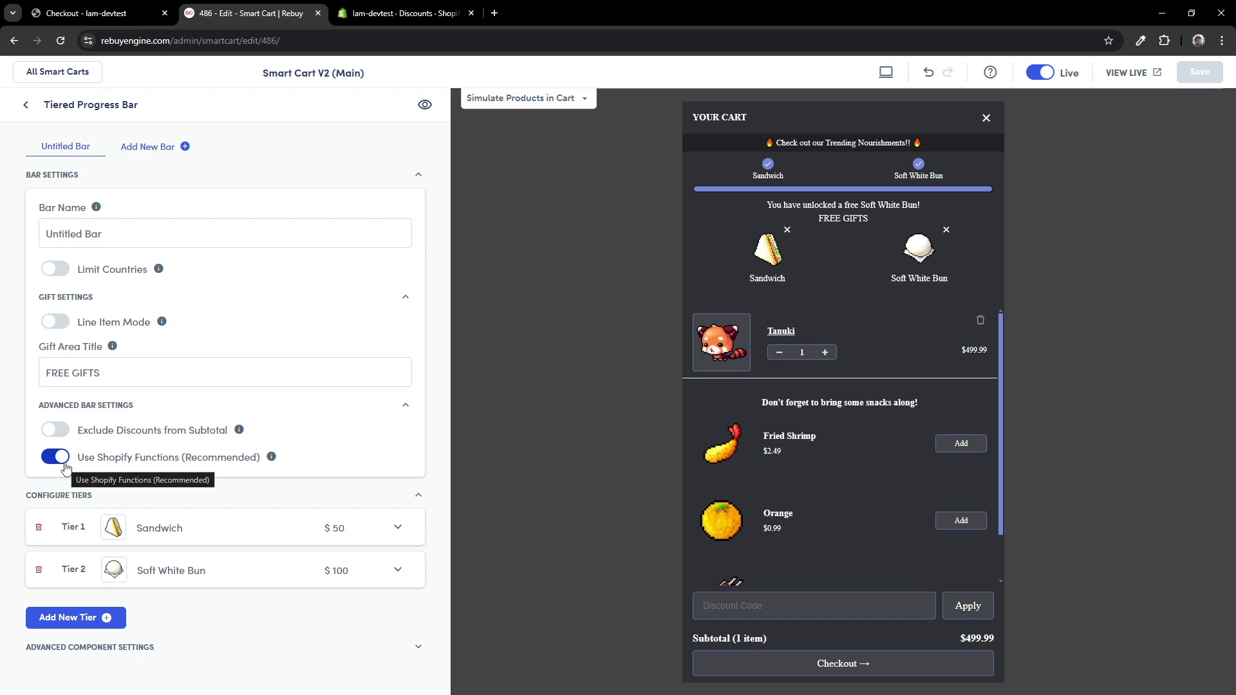
{"action": "left_click", "coordinate": [64, 459]}
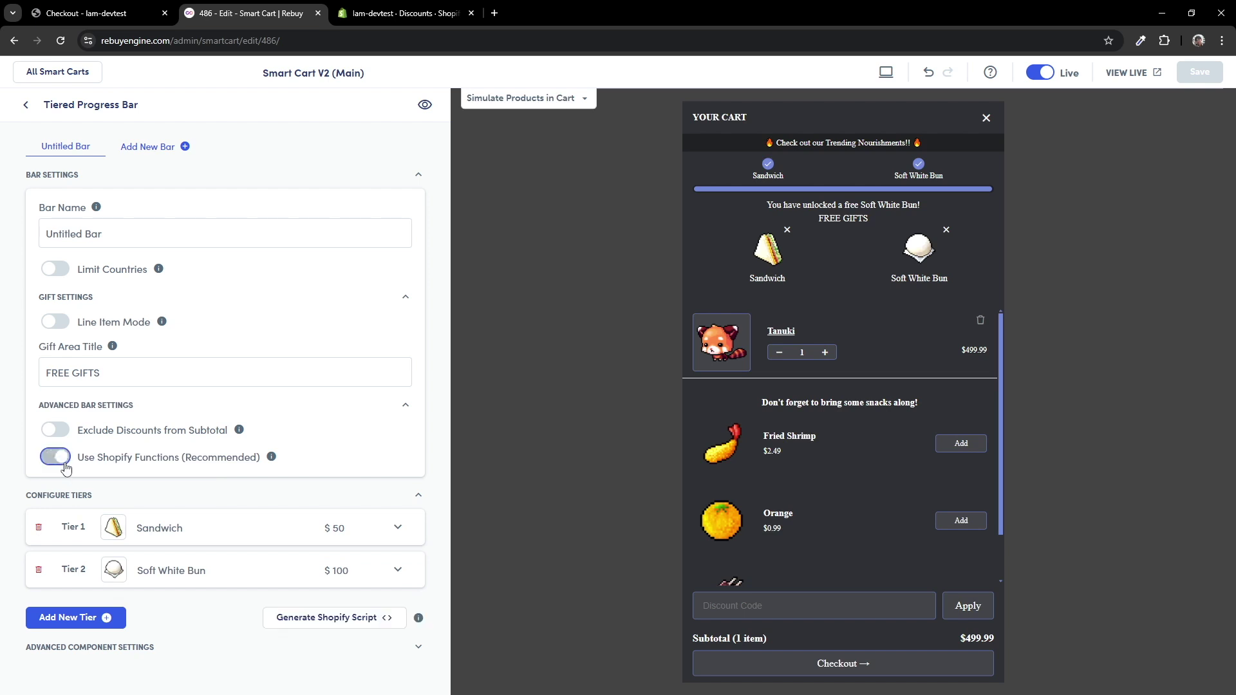
Step: Re-add a third tier with Shopify Functions on and make it an order discount
{"action": "left_click", "coordinate": [86, 620]}
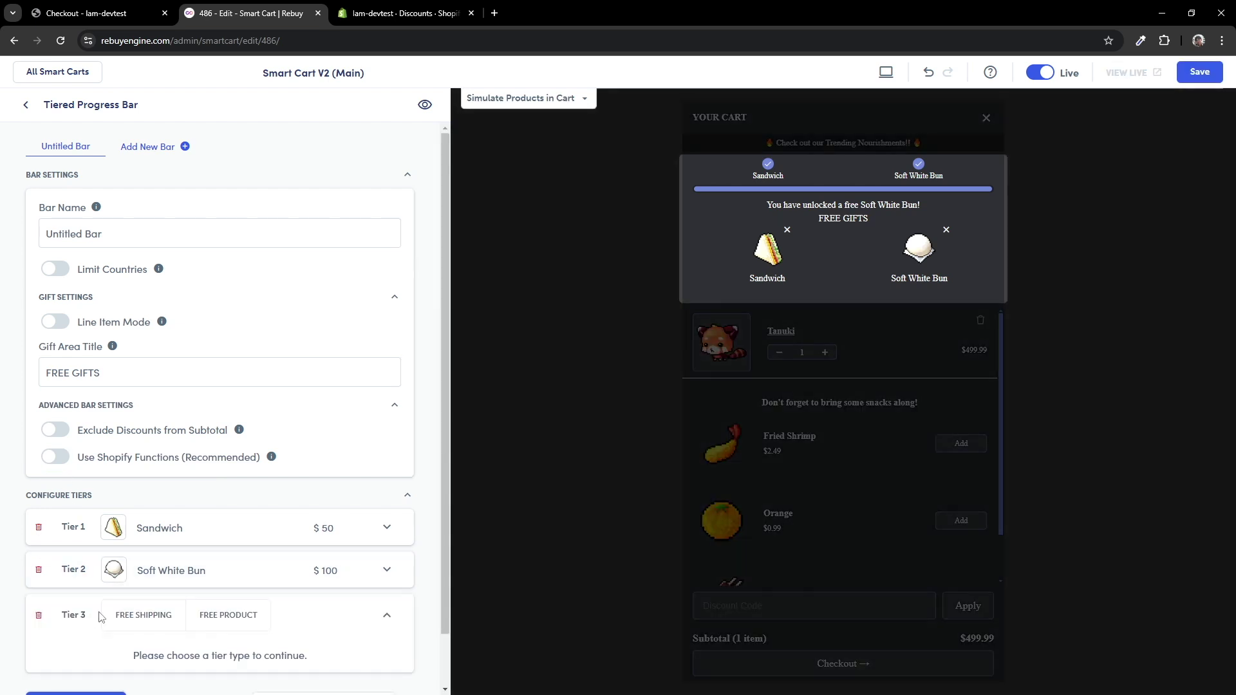
{"action": "scroll", "coordinate": [370, 447], "scroll_direction": "down", "scroll_amount": 1}
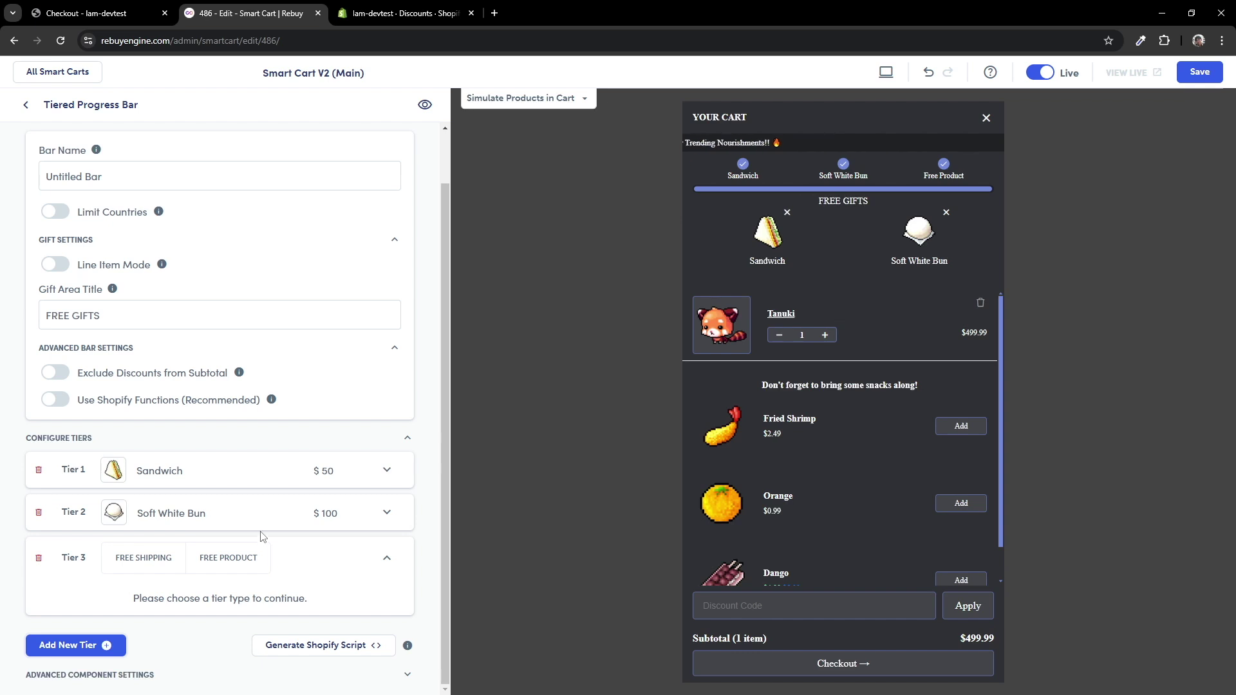
{"action": "left_click", "coordinate": [58, 401]}
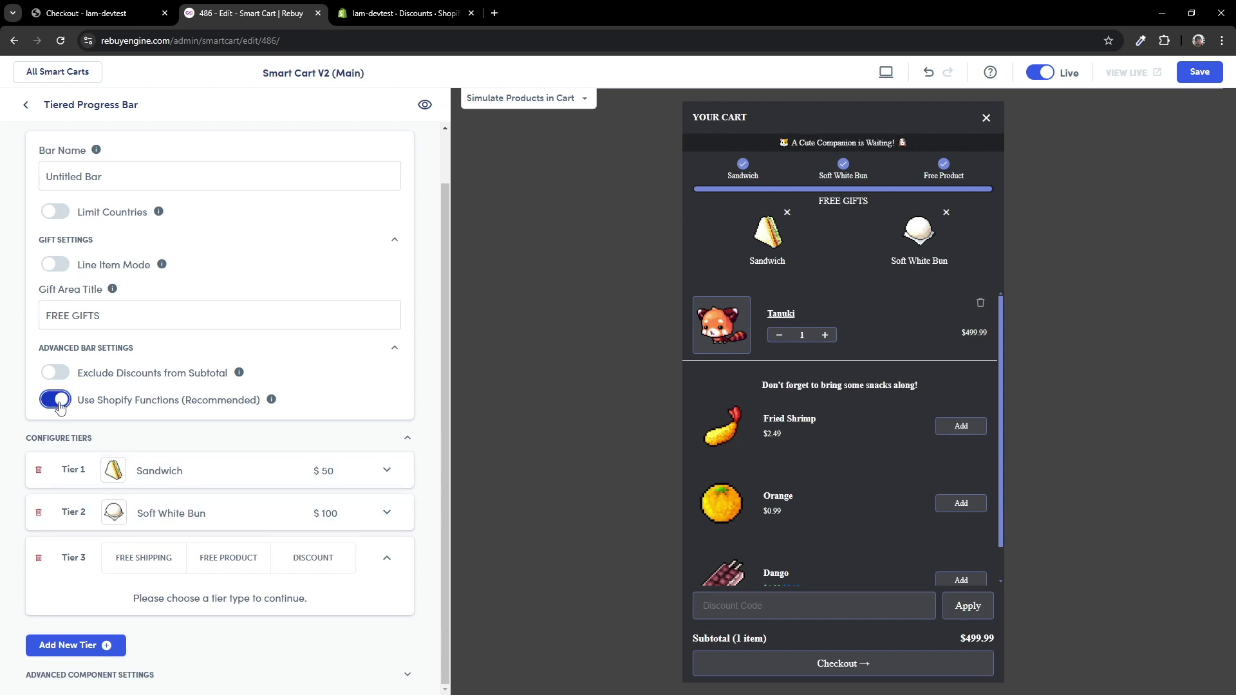
{"action": "left_click", "coordinate": [311, 558]}
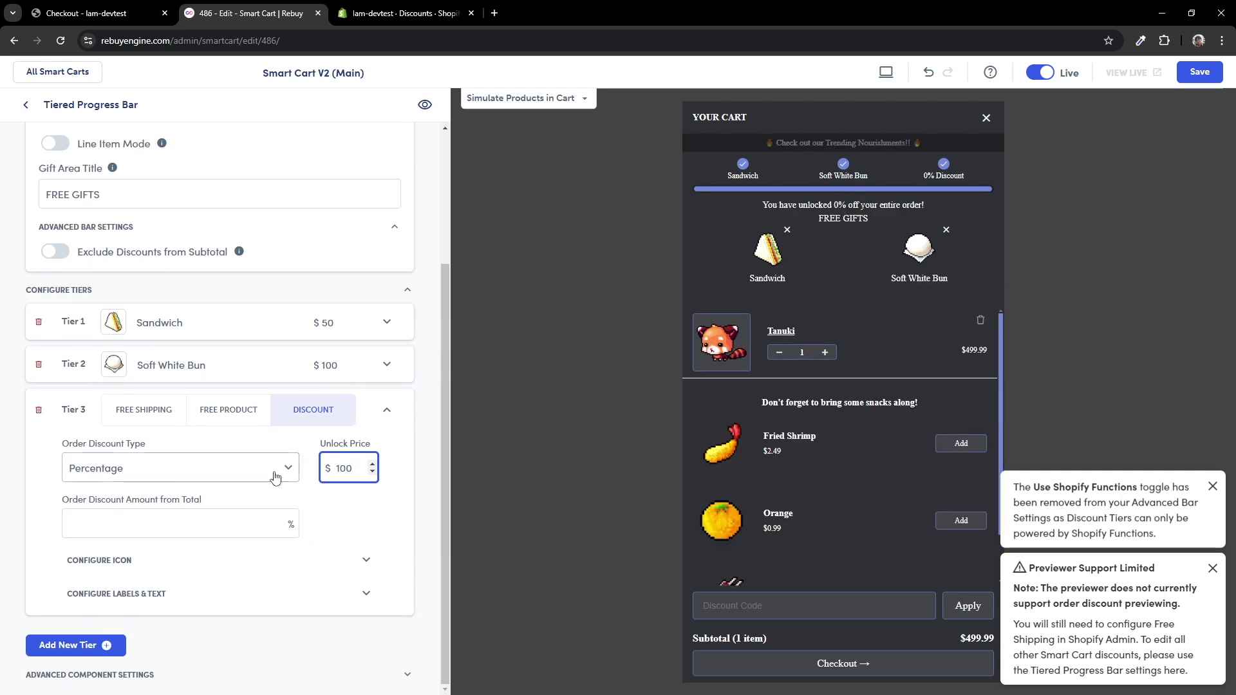
Step: Give Tier 3 a Fixed $50 discount with an Unlock Price of 500
{"action": "left_click", "coordinate": [275, 477]}
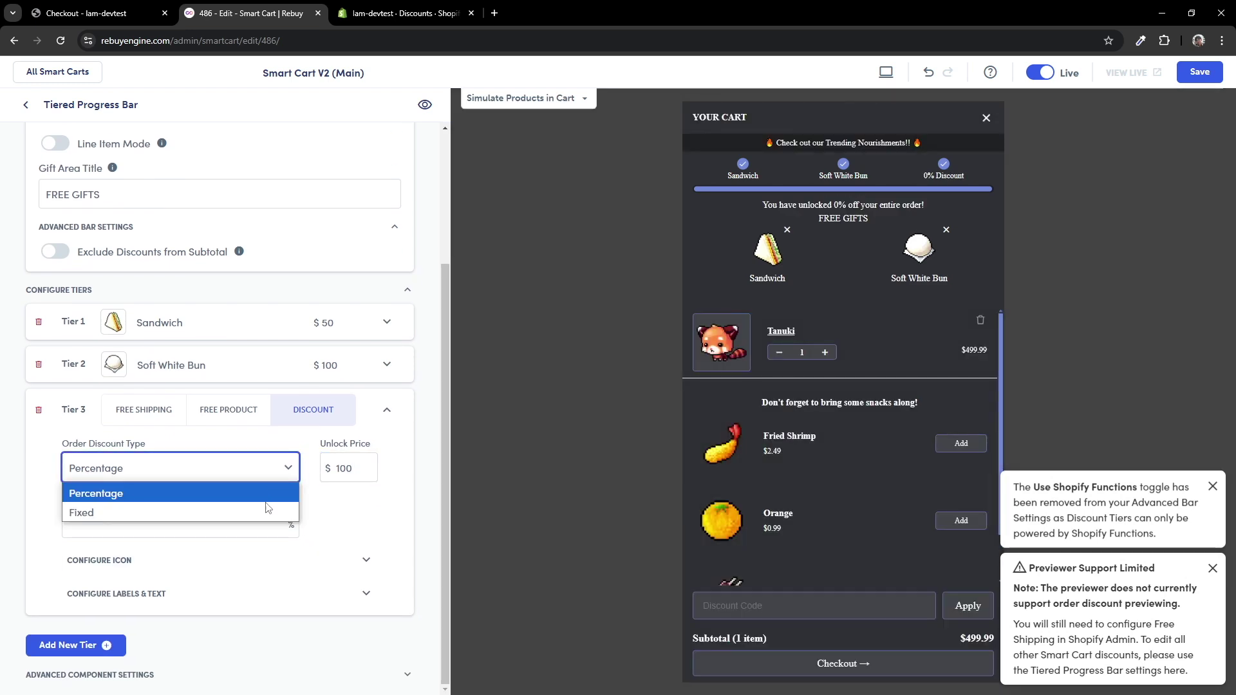
{"action": "left_click", "coordinate": [264, 512]}
{"action": "left_click", "coordinate": [233, 524]}
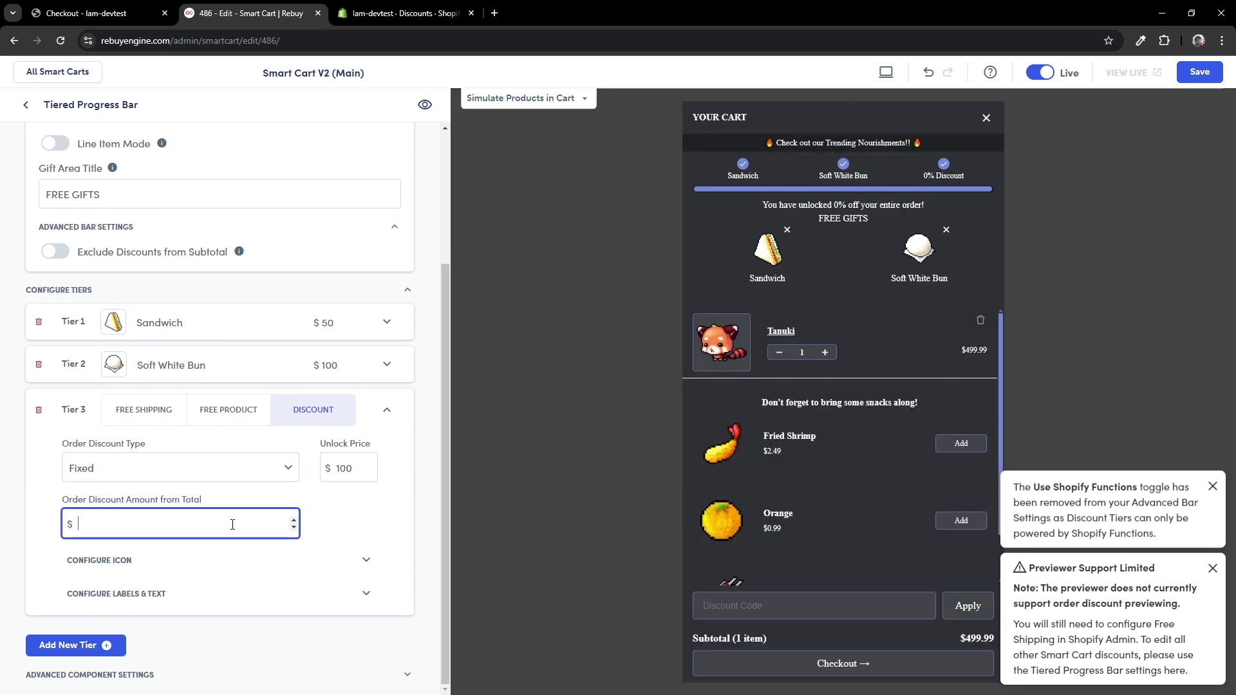
{"action": "type", "text": "50"}
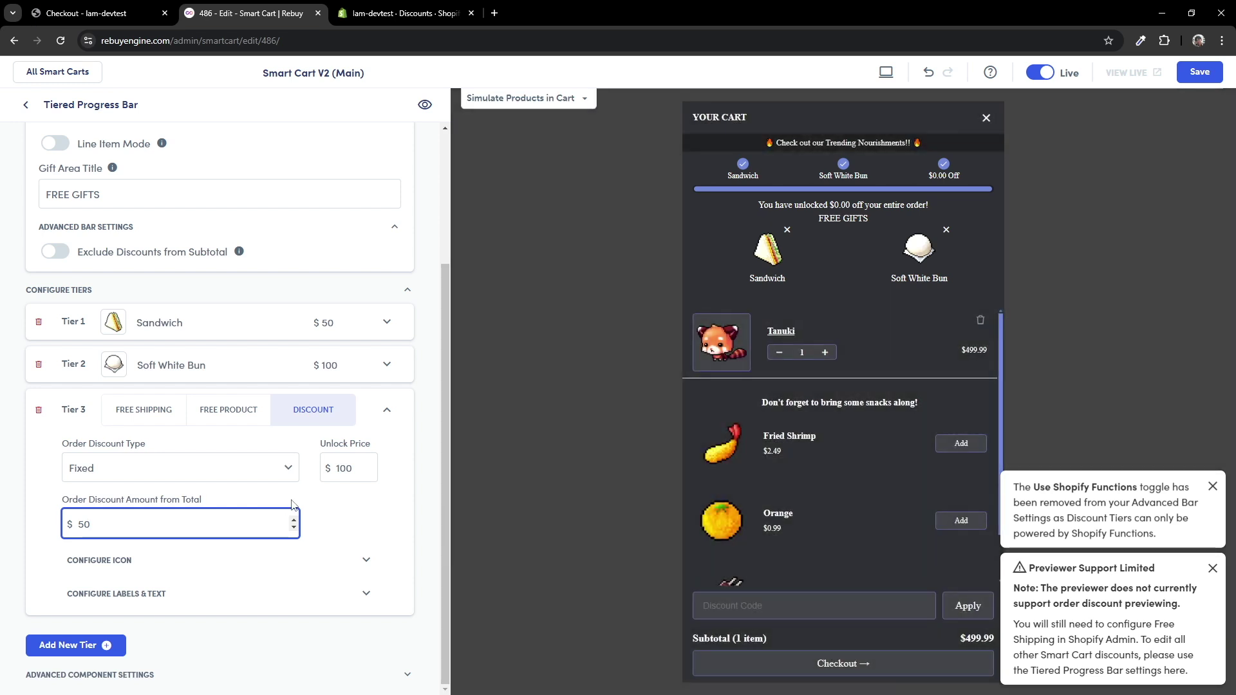
{"action": "left_click", "coordinate": [338, 469]}
{"action": "key", "text": "BackSpace"}
{"action": "type", "text": "5"}
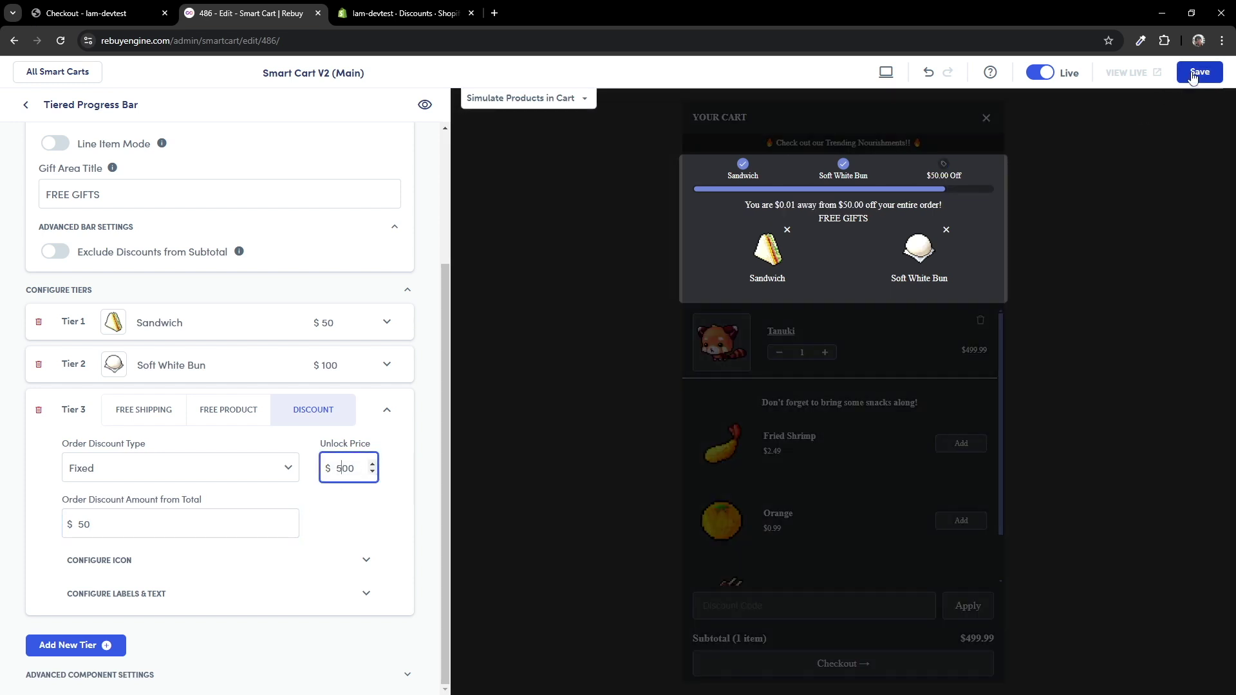
Step: Save the Smart Cart, add the Tanuki bundle and check out with $50 off ($455.48)
{"action": "left_click", "coordinate": [1200, 71]}
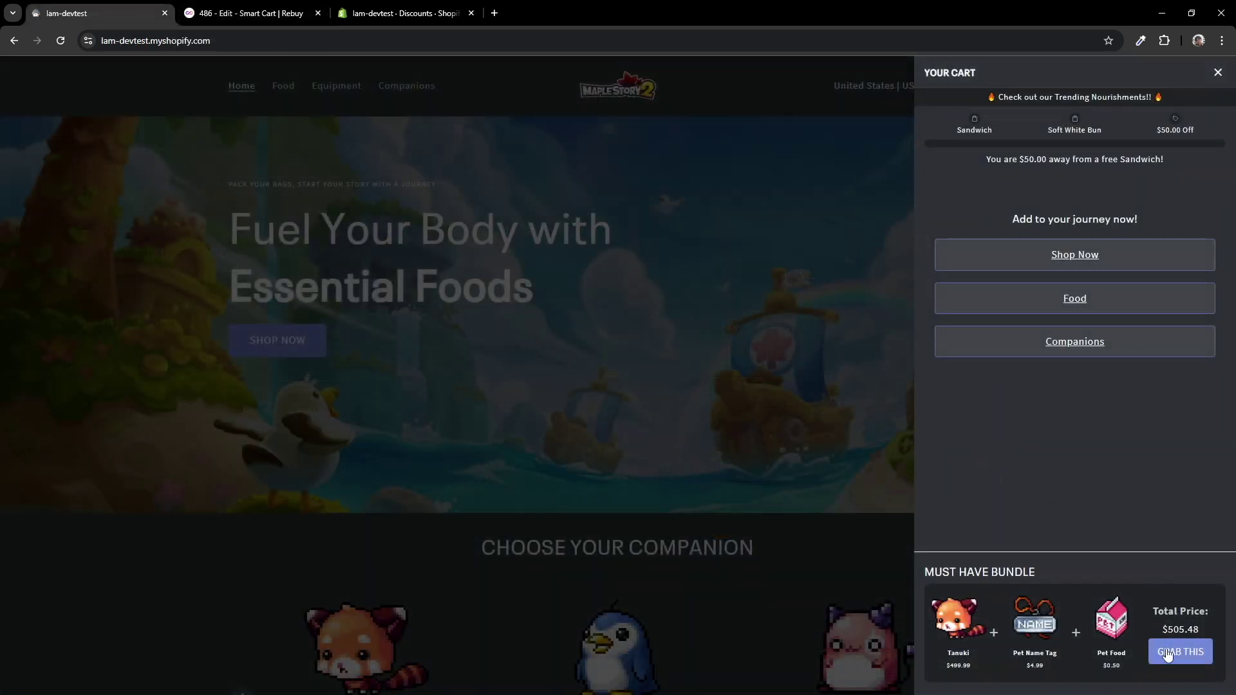
{"action": "left_click", "coordinate": [1168, 654]}
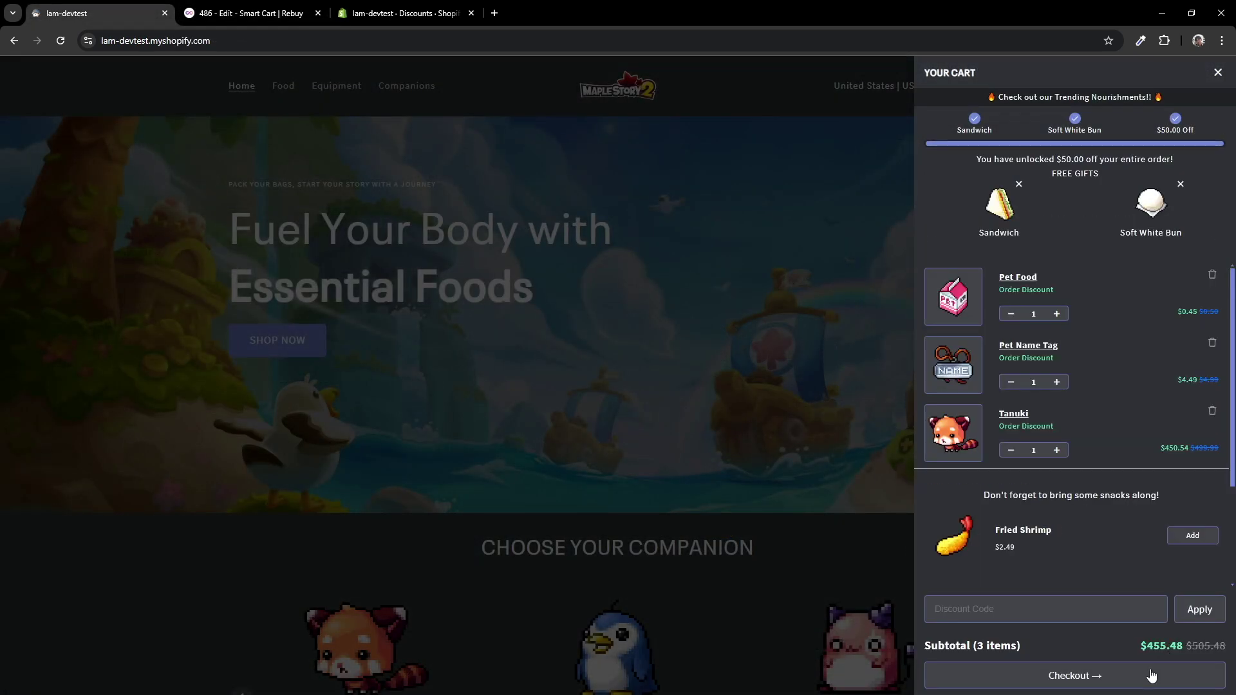
{"action": "left_click", "coordinate": [1151, 674]}
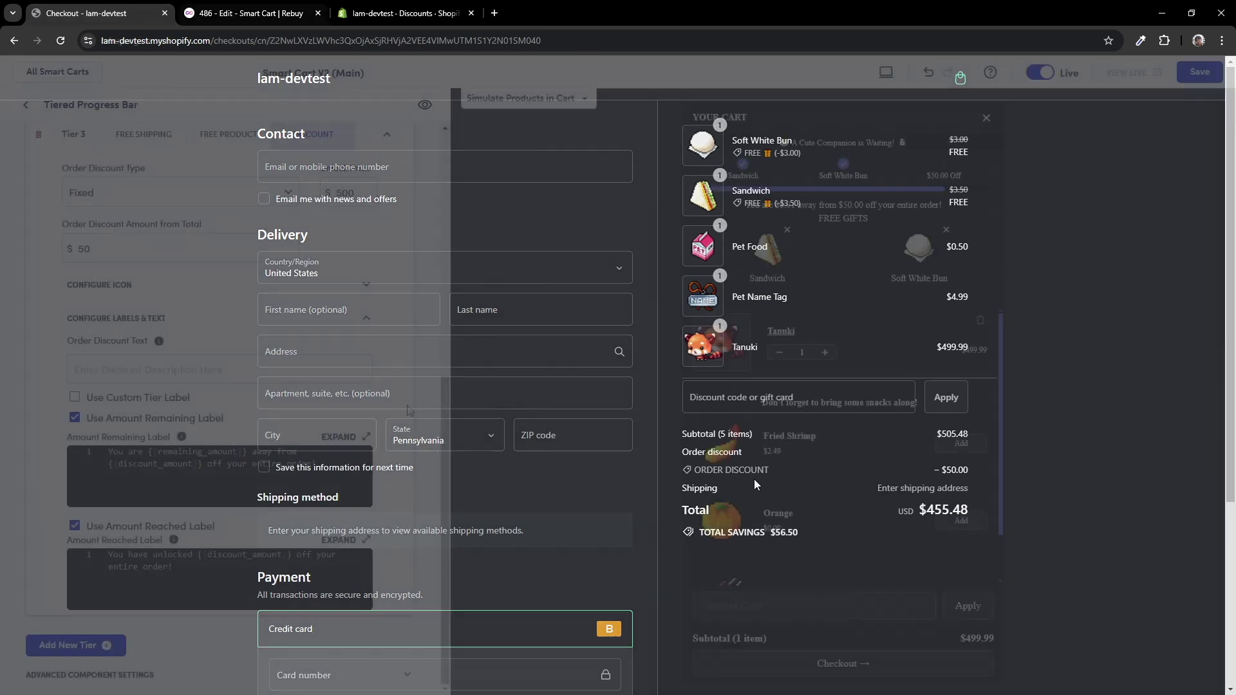
{"action": "left_click", "coordinate": [283, 372]}
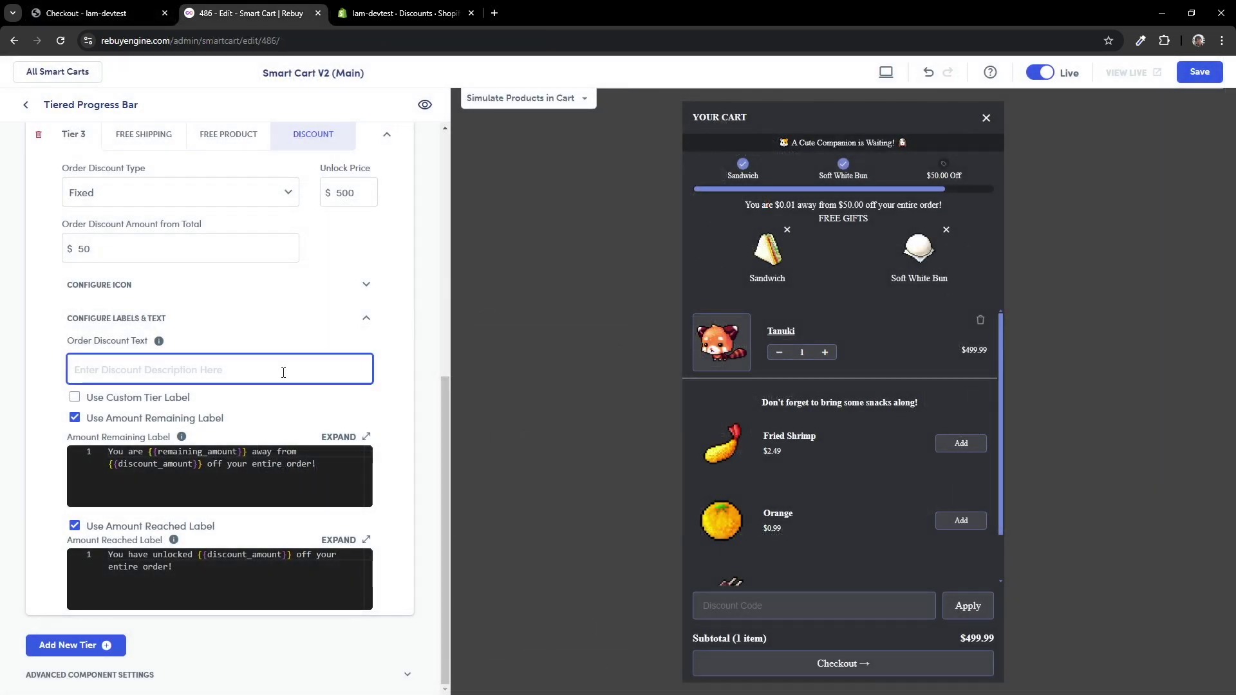
Step: Label Tier 3 '$50 OFF' and add a fourth discount tier of 20%
{"action": "type", "text": "$50 OFF"}
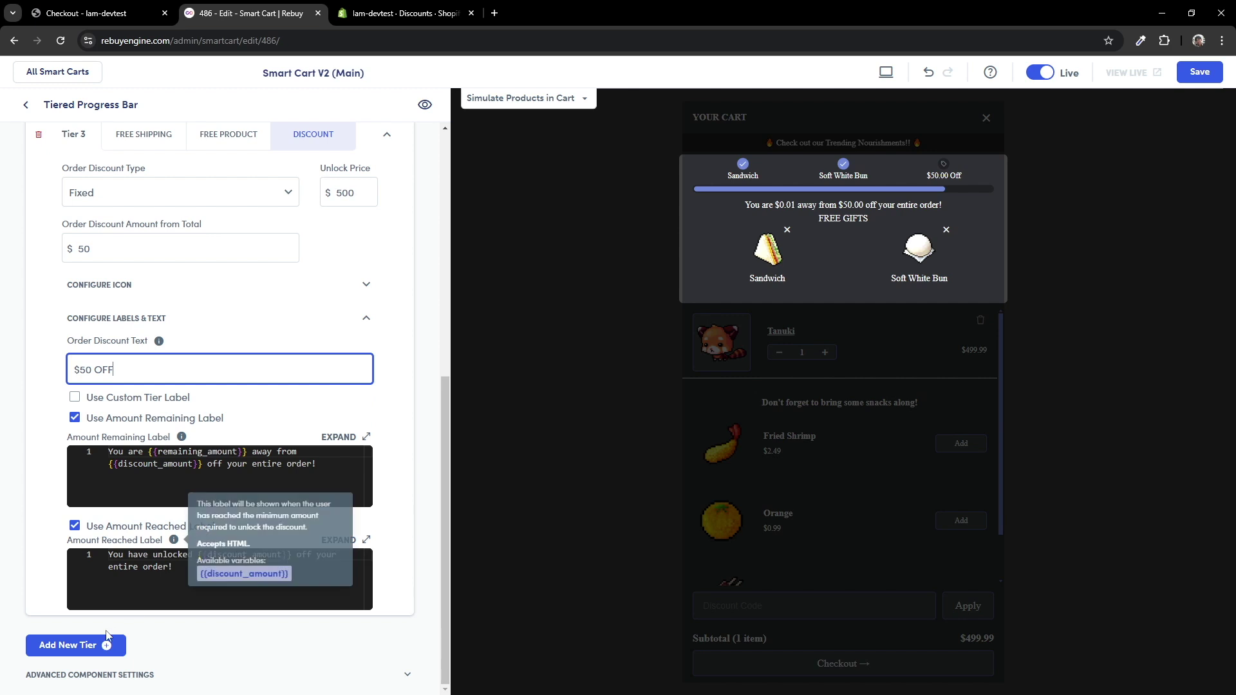
{"action": "left_click", "coordinate": [107, 638]}
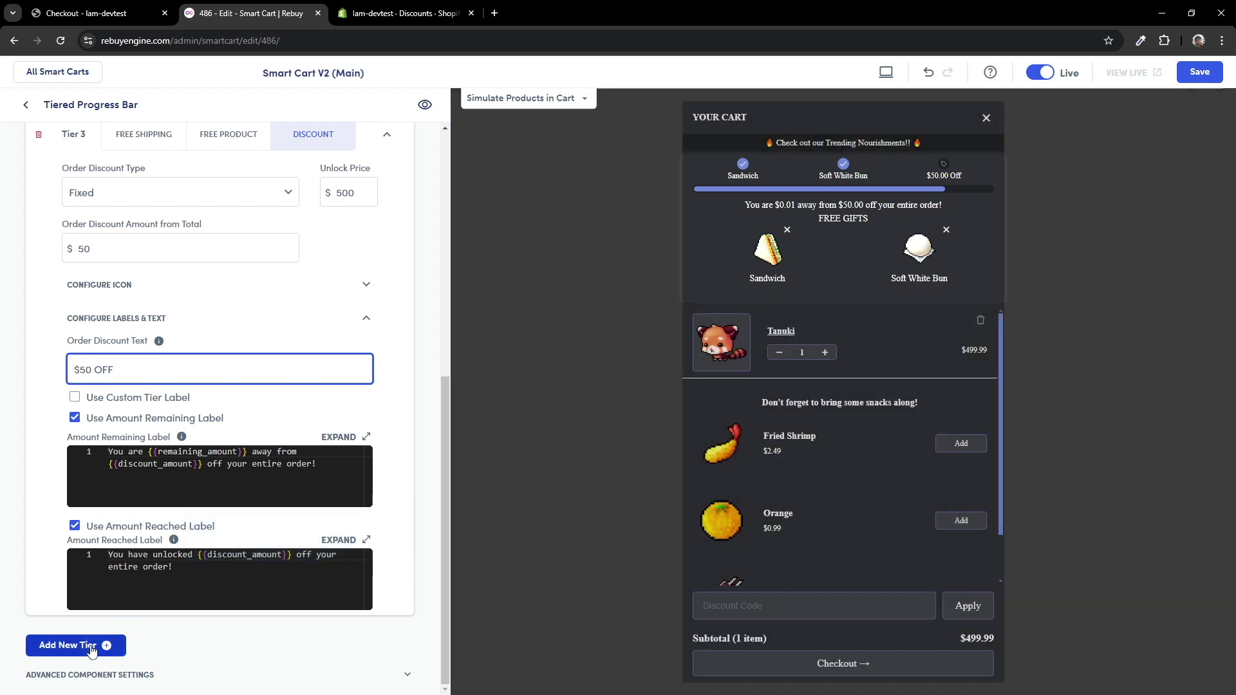
{"action": "left_click", "coordinate": [313, 579]}
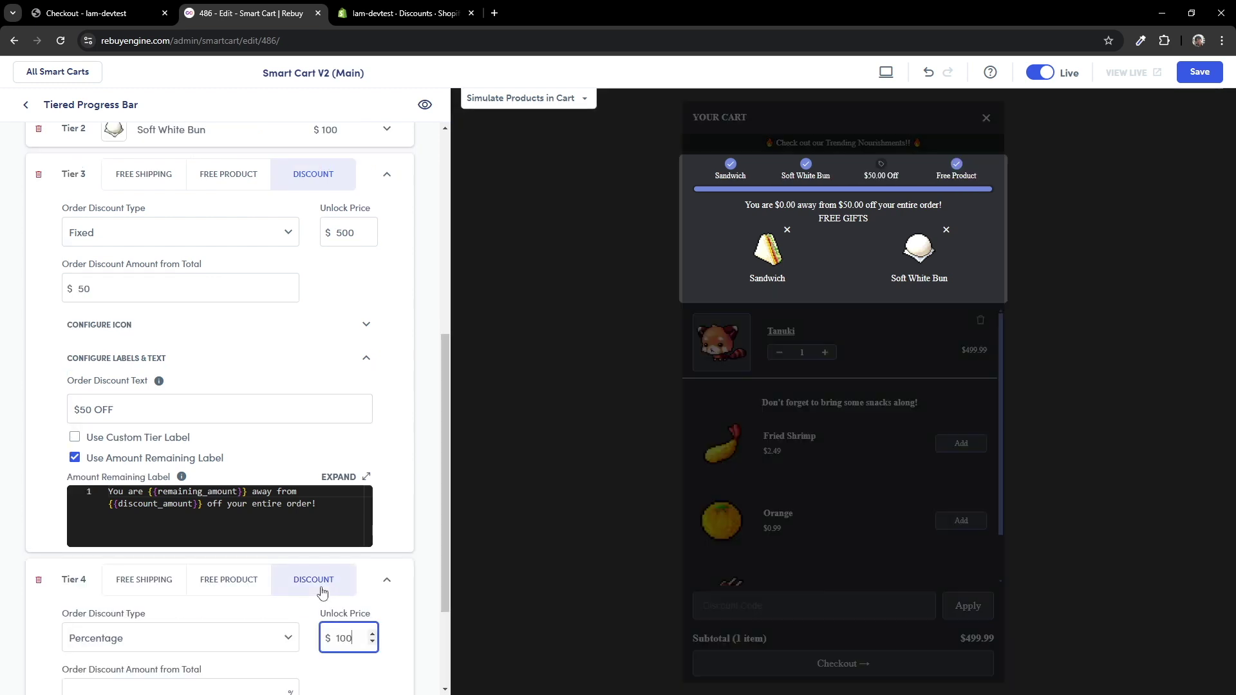
{"action": "scroll", "coordinate": [318, 583], "scroll_direction": "down", "scroll_amount": 2}
{"action": "left_click", "coordinate": [232, 548]}
{"action": "type", "text": "20"}
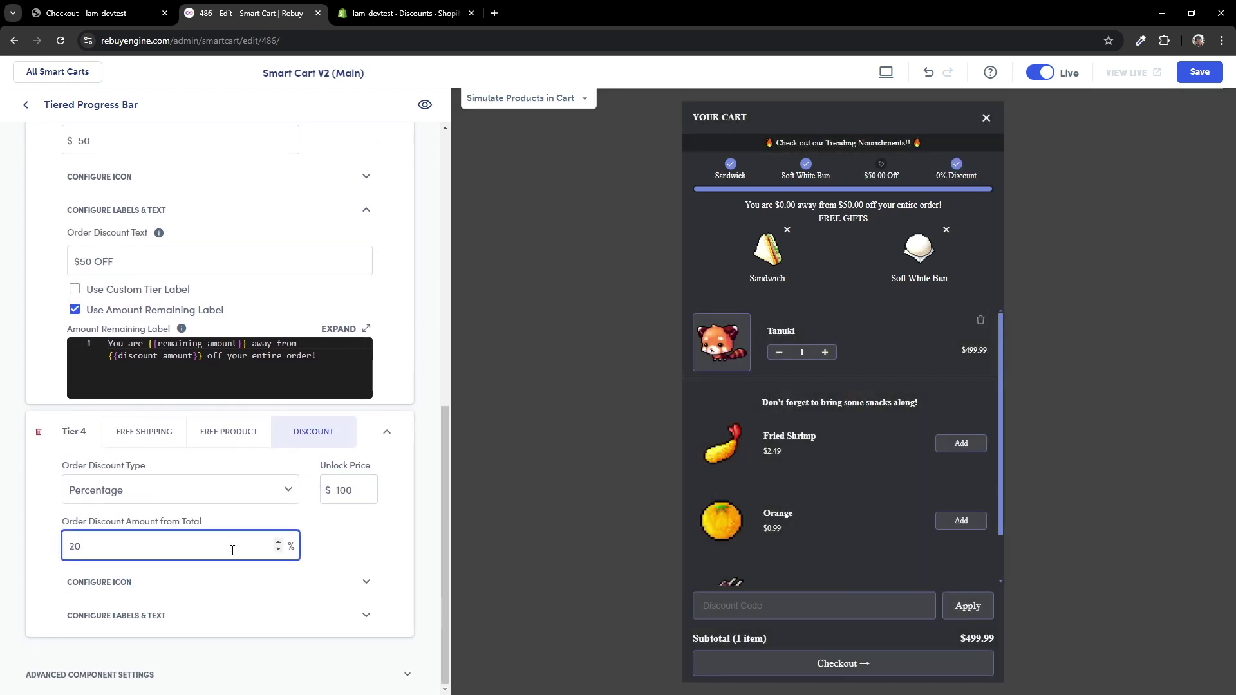
Step: Set Tier 4's unlock price to 1000 and its discount text to '20% OFF'
{"action": "left_click", "coordinate": [357, 495]}
{"action": "type", "text": "0"}
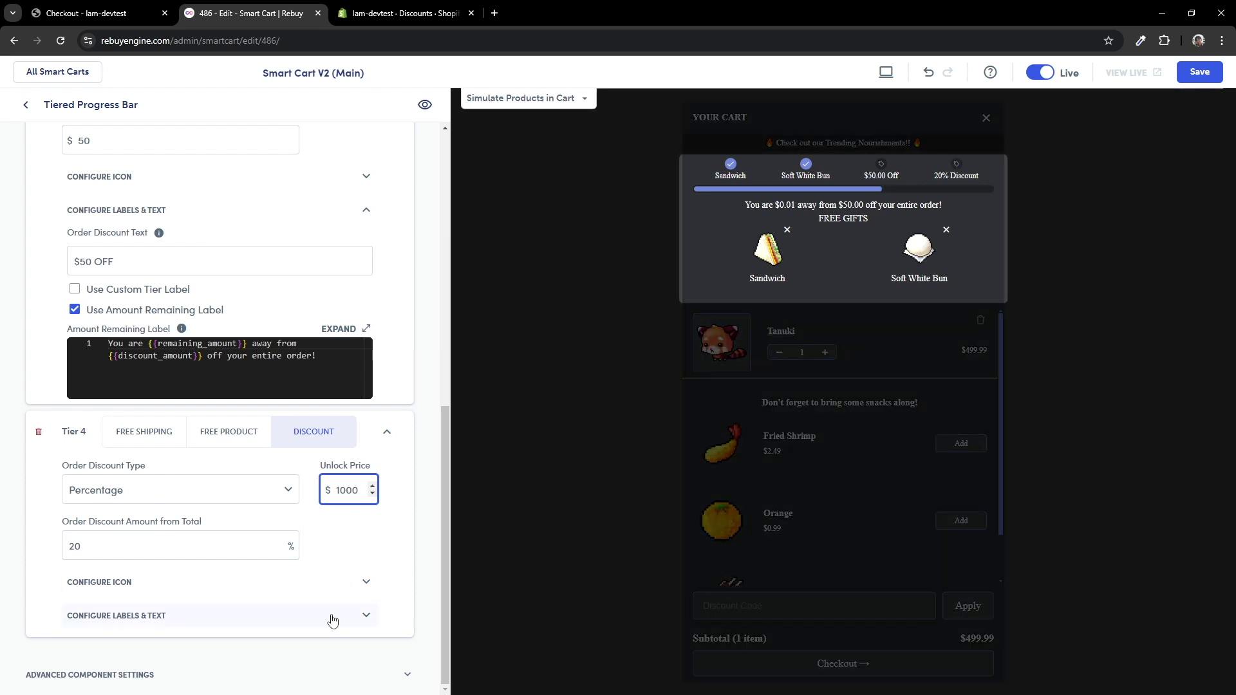
{"action": "left_click", "coordinate": [332, 617]}
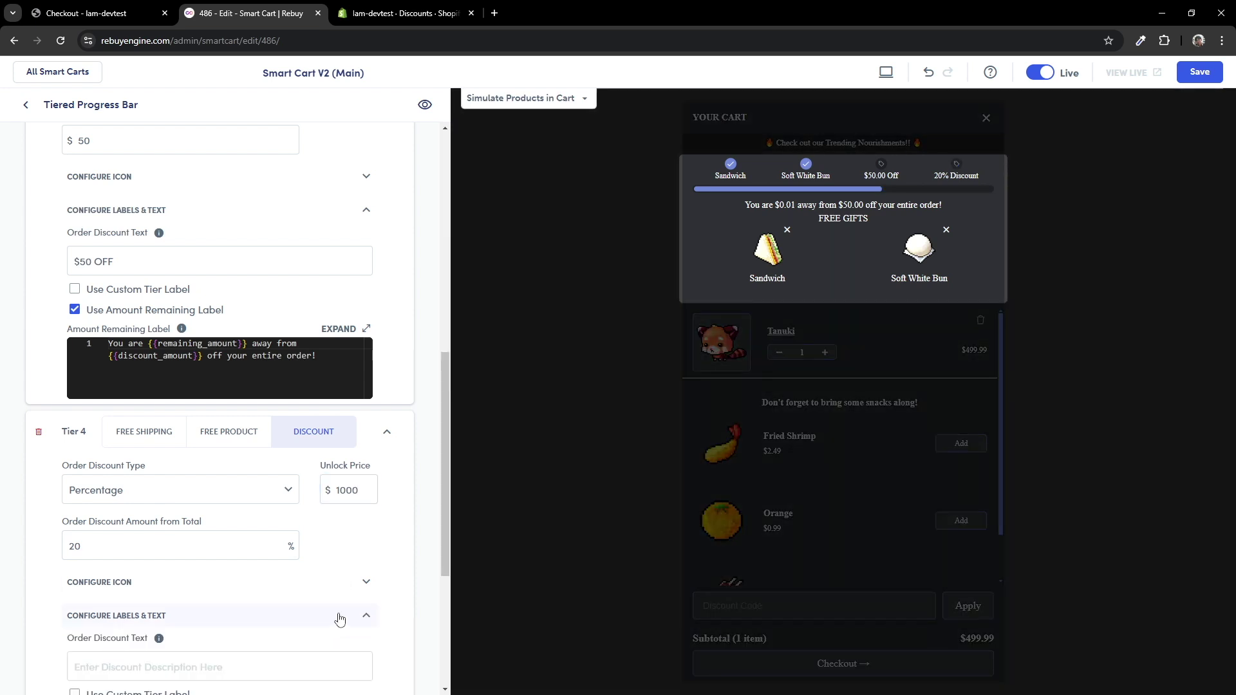
{"action": "scroll", "coordinate": [425, 538], "scroll_direction": "down", "scroll_amount": 2}
{"action": "scroll", "coordinate": [425, 538], "scroll_direction": "down", "scroll_amount": 2}
{"action": "left_click", "coordinate": [240, 415]}
{"action": "type", "text": "20% OFF"}
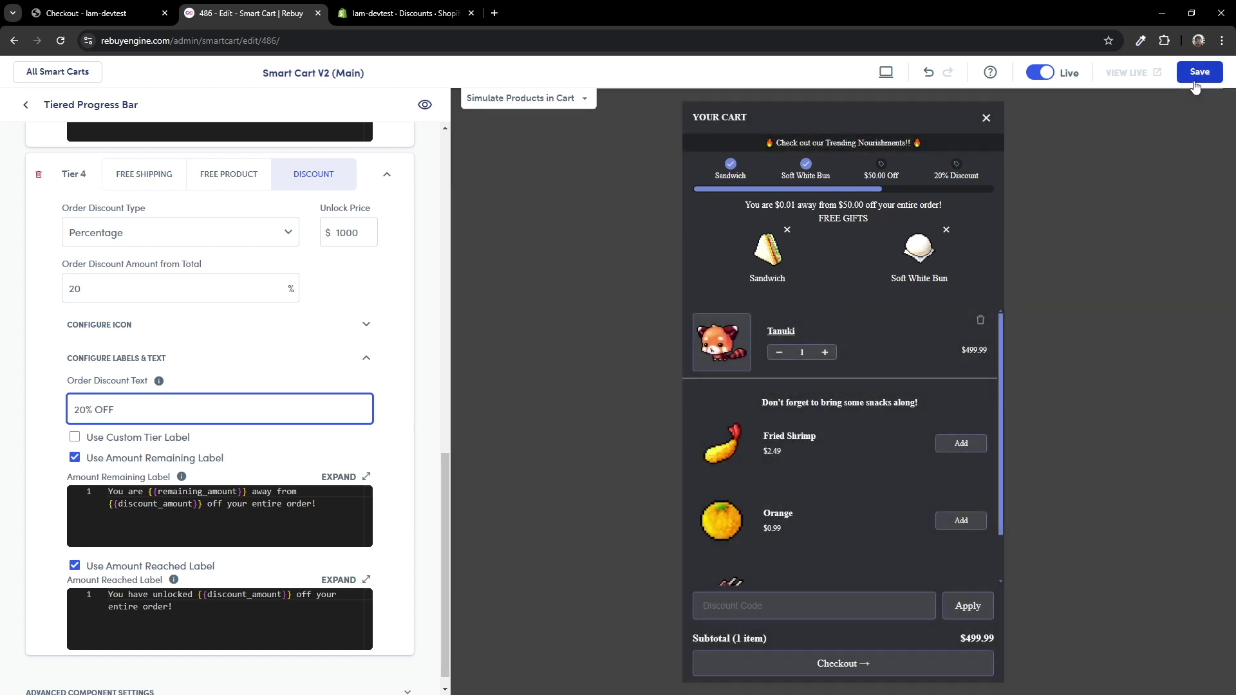
Step: Save the Smart Cart and check out two Tanuki with 20% off, totalling $804.37
{"action": "left_click", "coordinate": [1195, 76]}
{"action": "left_click", "coordinate": [808, 275]}
{"action": "left_click", "coordinate": [90, 13]}
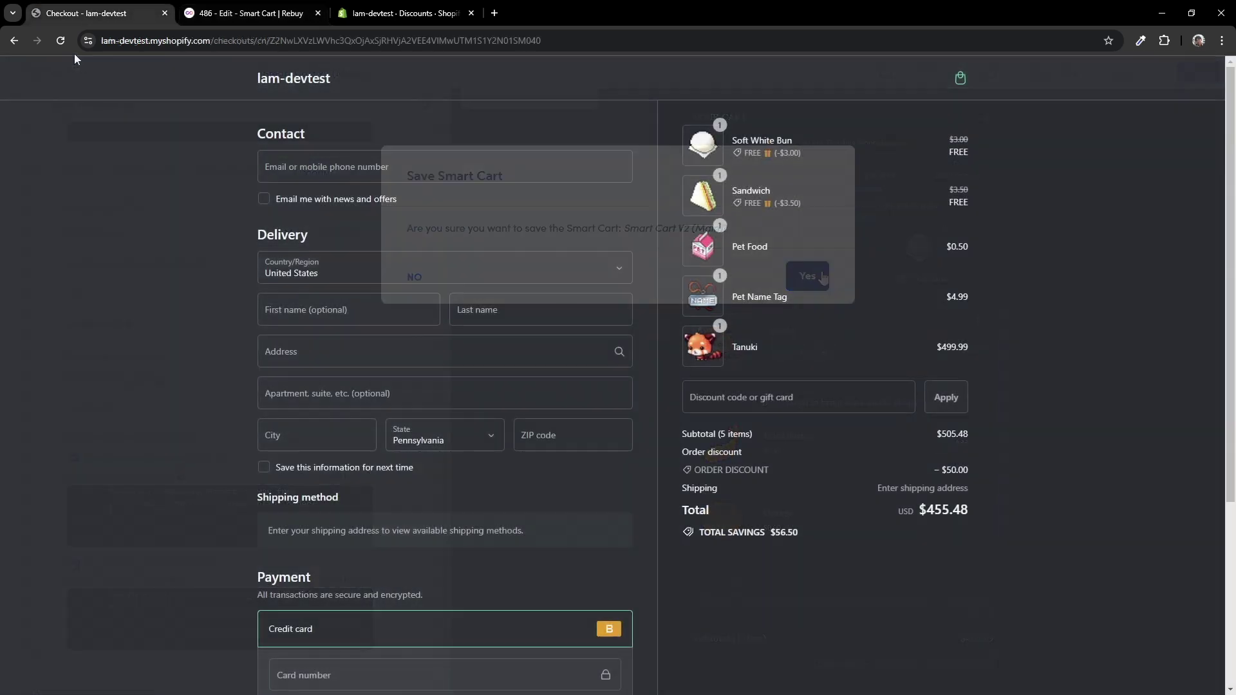
{"action": "left_click", "coordinate": [61, 41]}
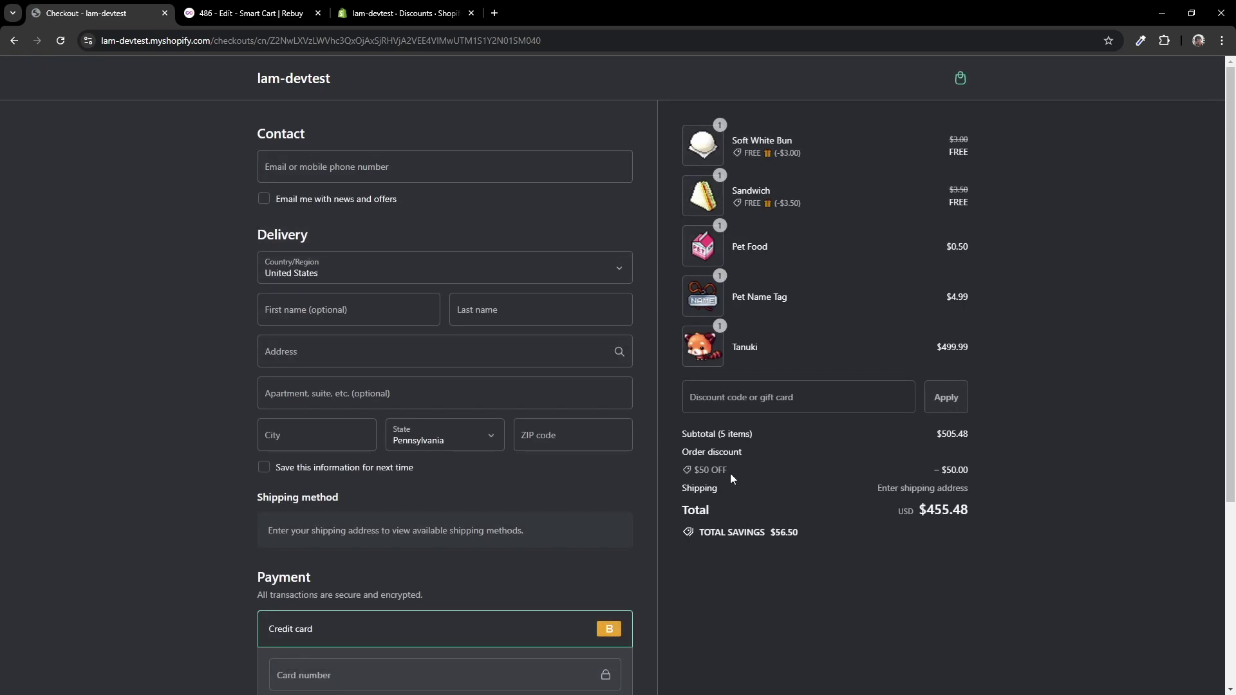
{"action": "key", "text": "alt+Left"}
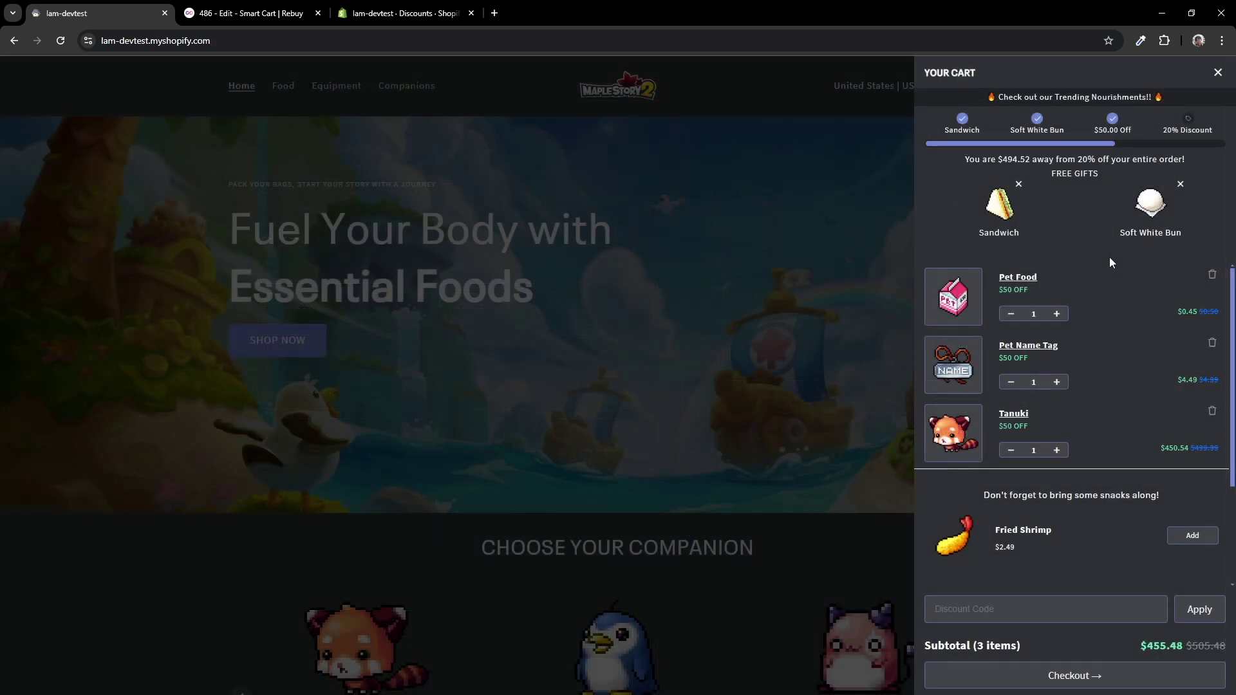
{"action": "left_click", "coordinate": [1057, 450]}
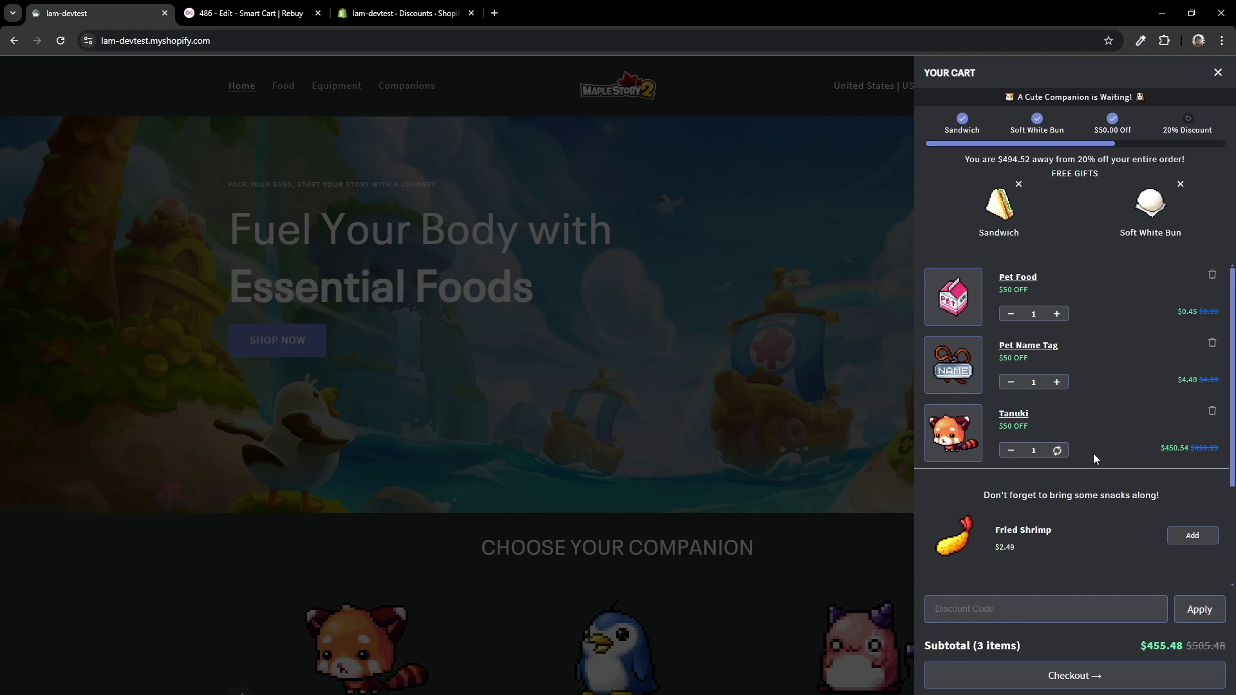
{"action": "left_click", "coordinate": [1056, 684]}
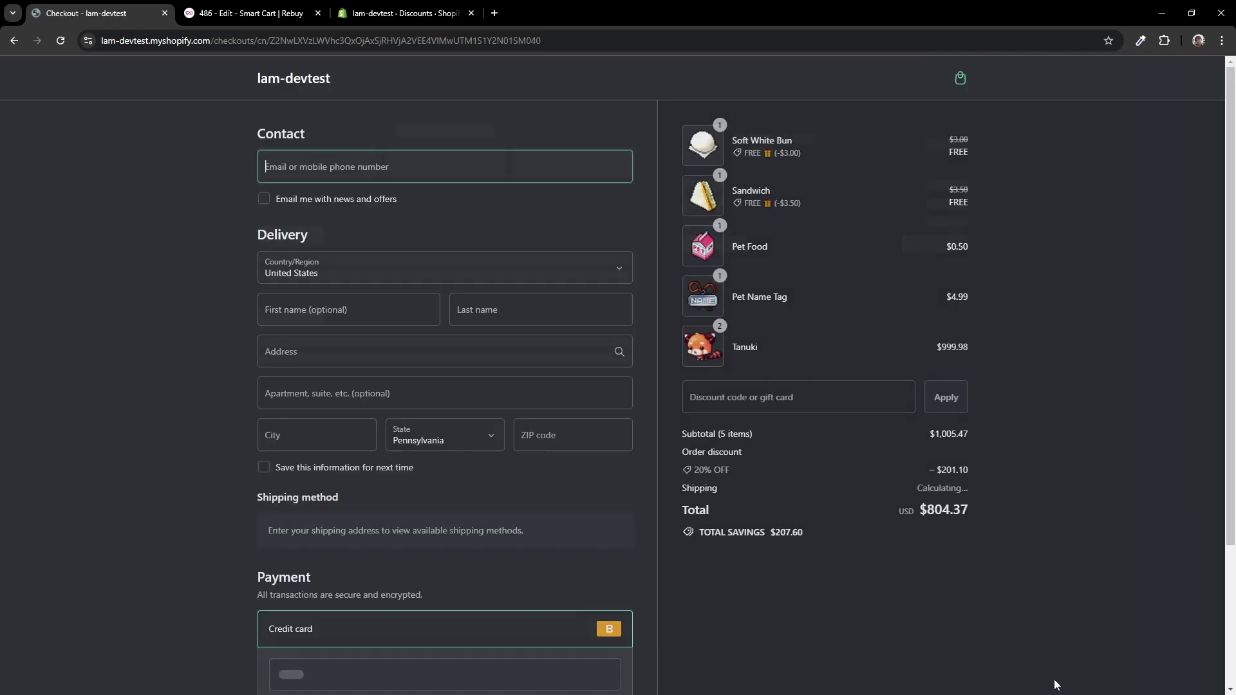
Step: Open the 4 Discount Tiers Smart Cart copy and simulate up to 3 Tanuki
{"action": "left_click", "coordinate": [733, 478]}
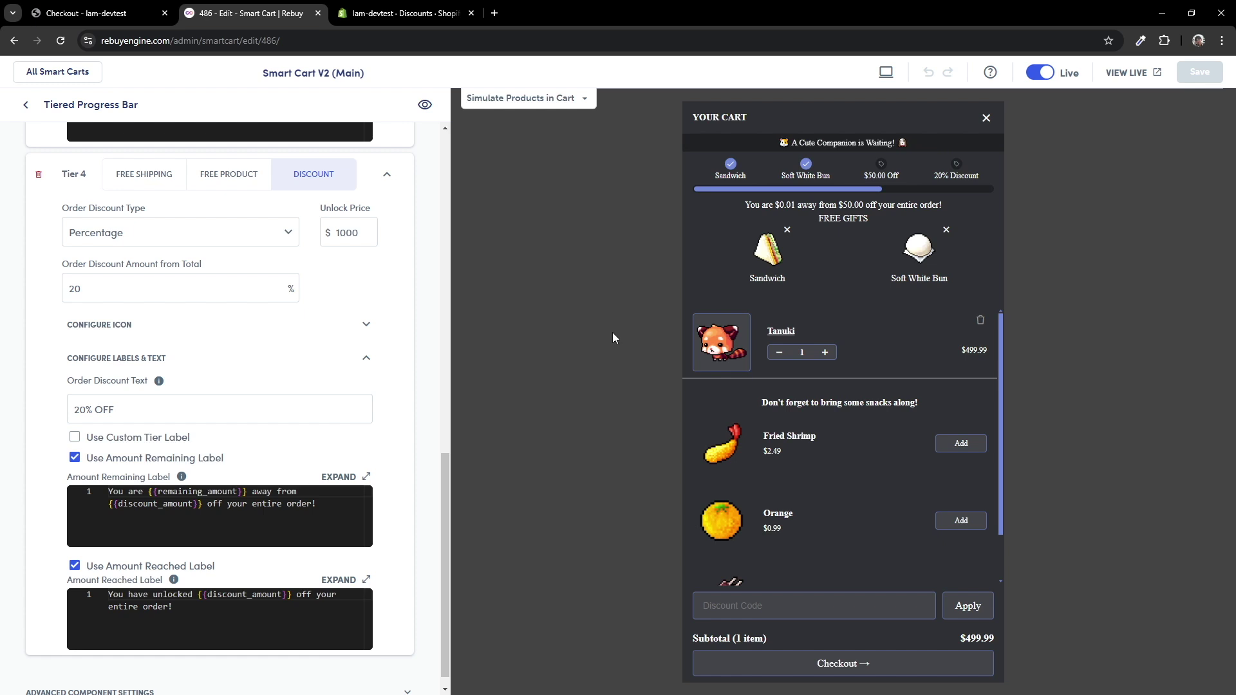
{"action": "left_click", "coordinate": [825, 353]}
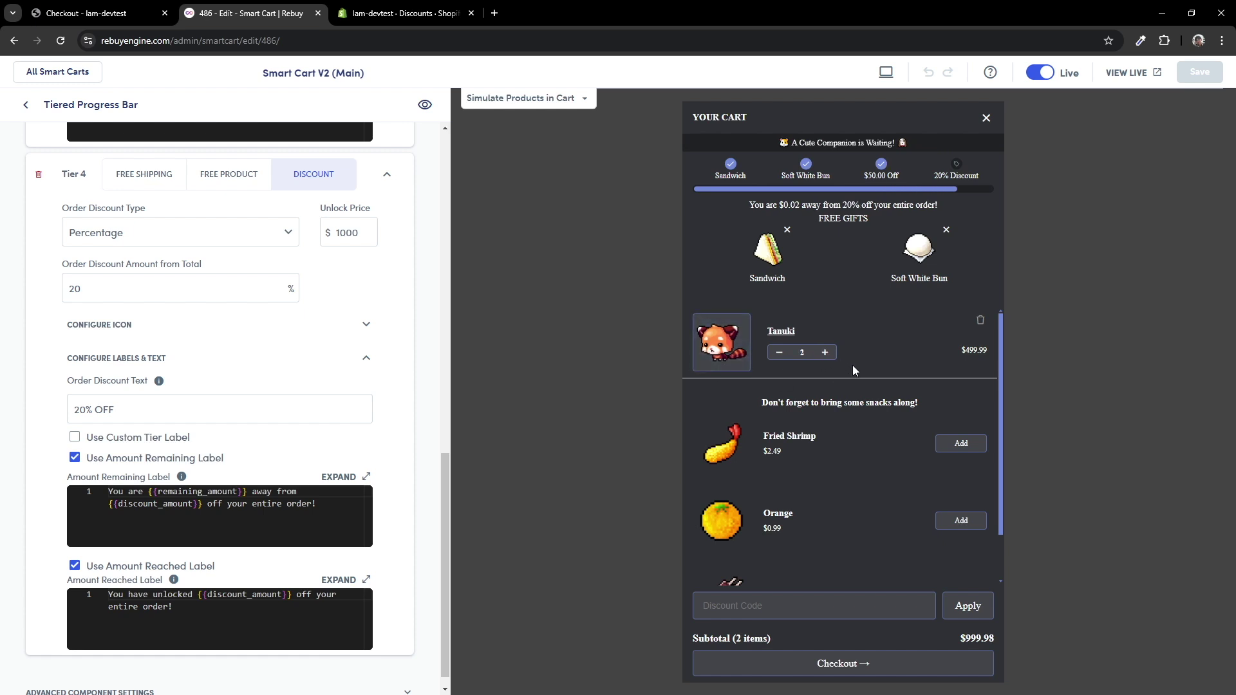
{"action": "left_click", "coordinate": [827, 354]}
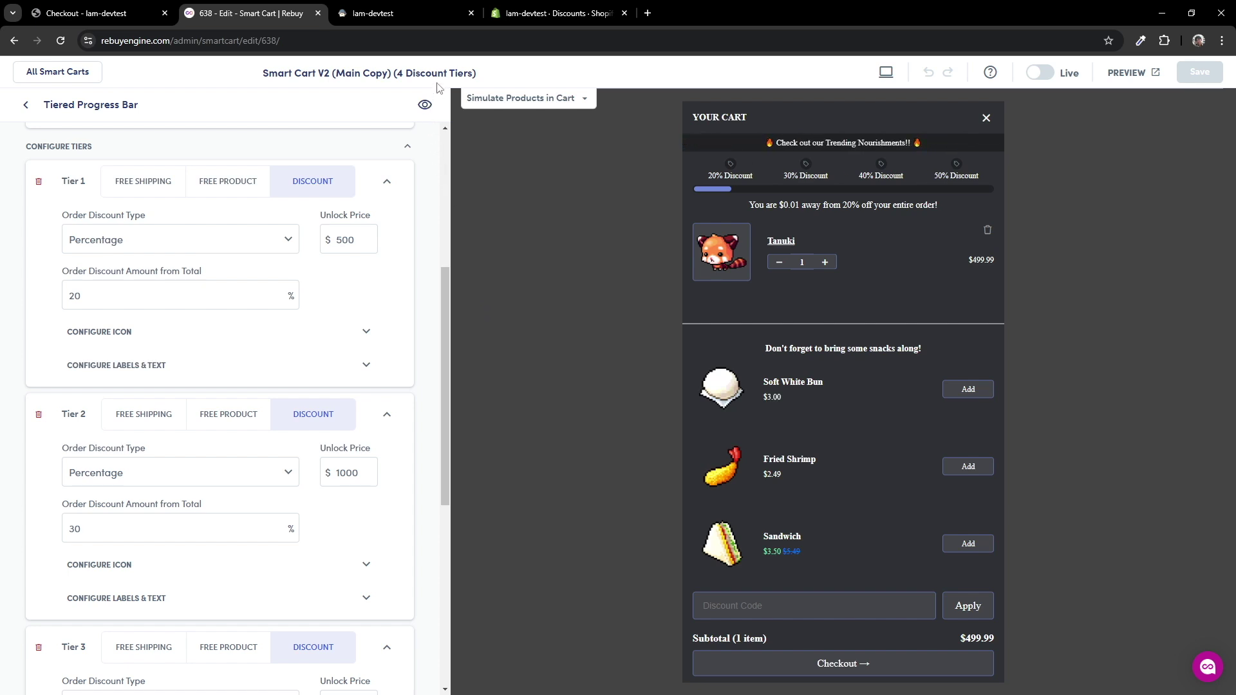
Step: Confirm two simulated Tanuki unlock the 20% tier, then open the storefront preview
{"action": "left_click_drag", "start_coordinate": [445, 276], "coordinate": [451, 461]}
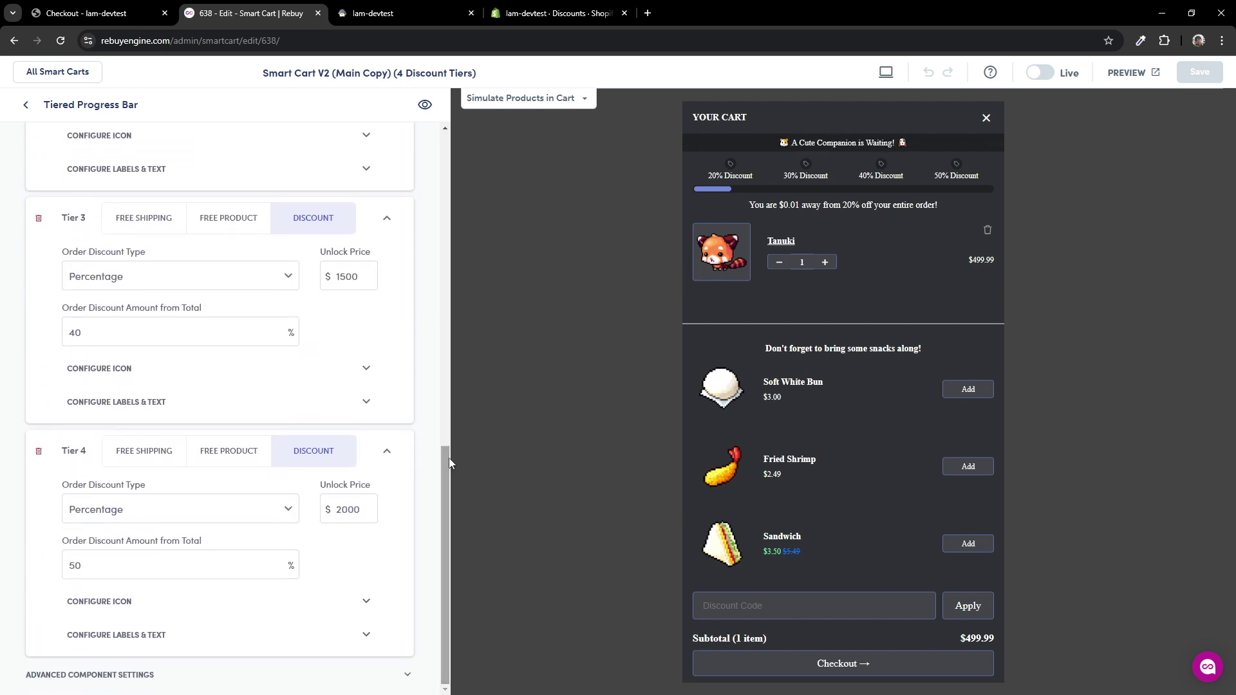
{"action": "left_click", "coordinate": [829, 266]}
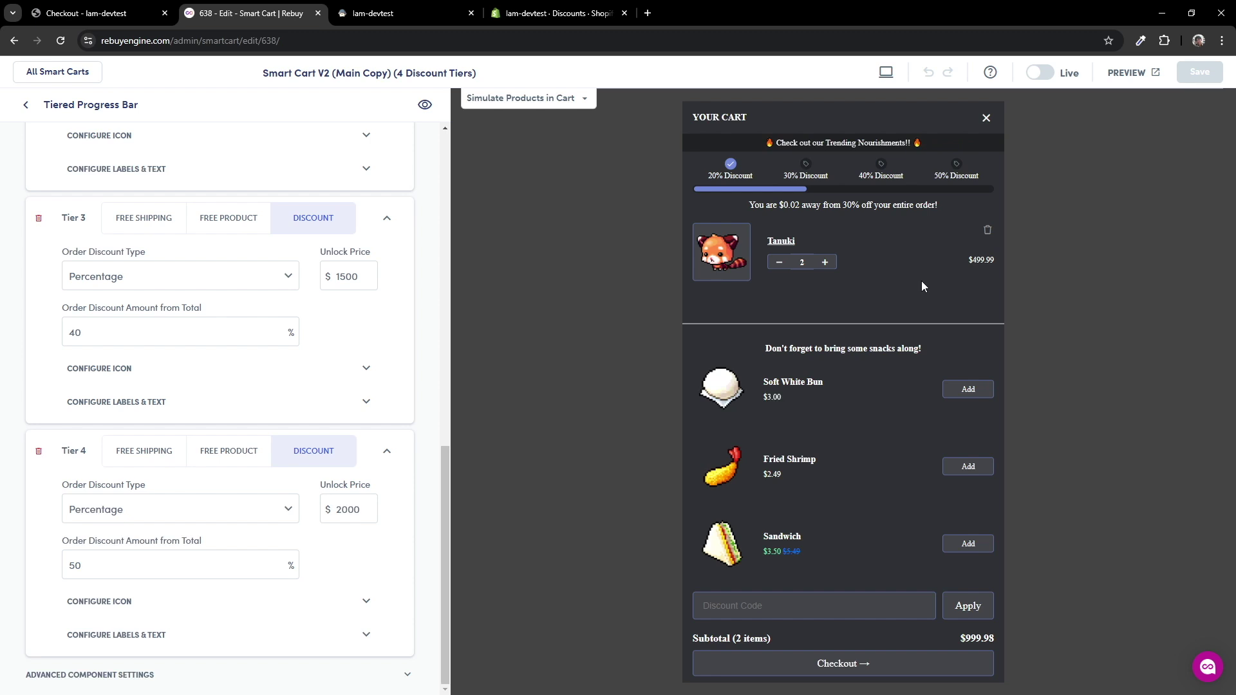
{"action": "left_click", "coordinate": [1143, 73]}
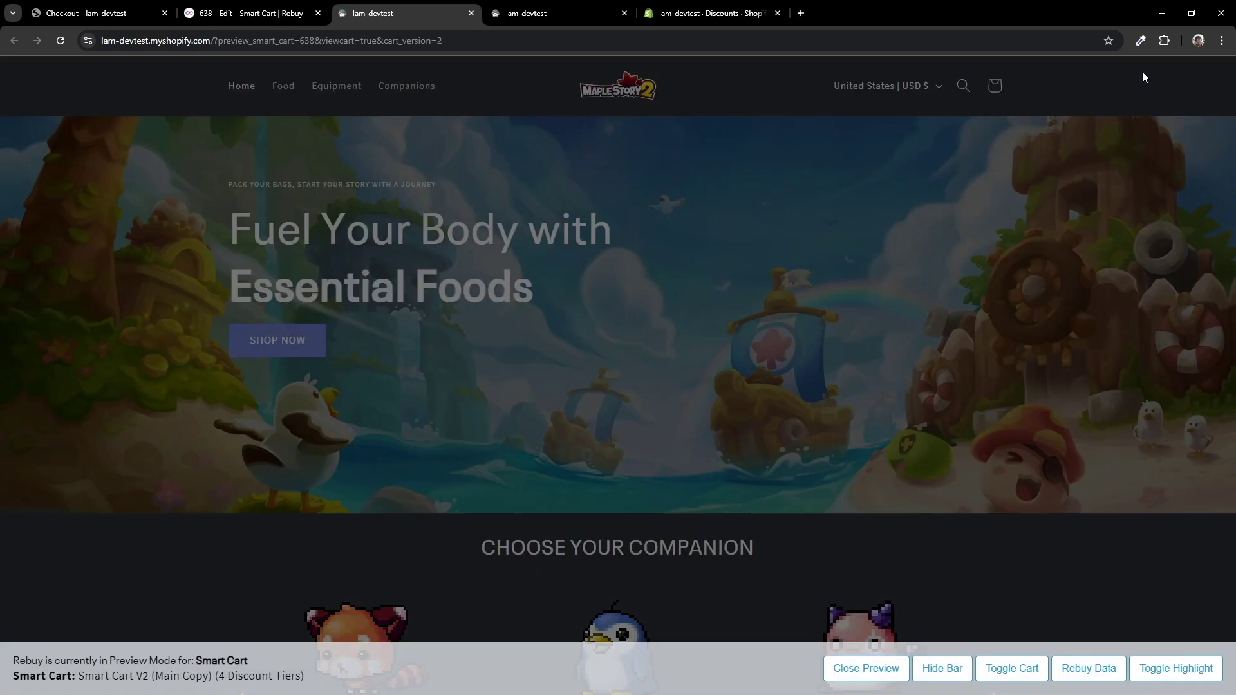
Step: Add the must-have bundle to the preview cart and raise Tanuki to 2 for 30% off
{"action": "left_click", "coordinate": [965, 667]}
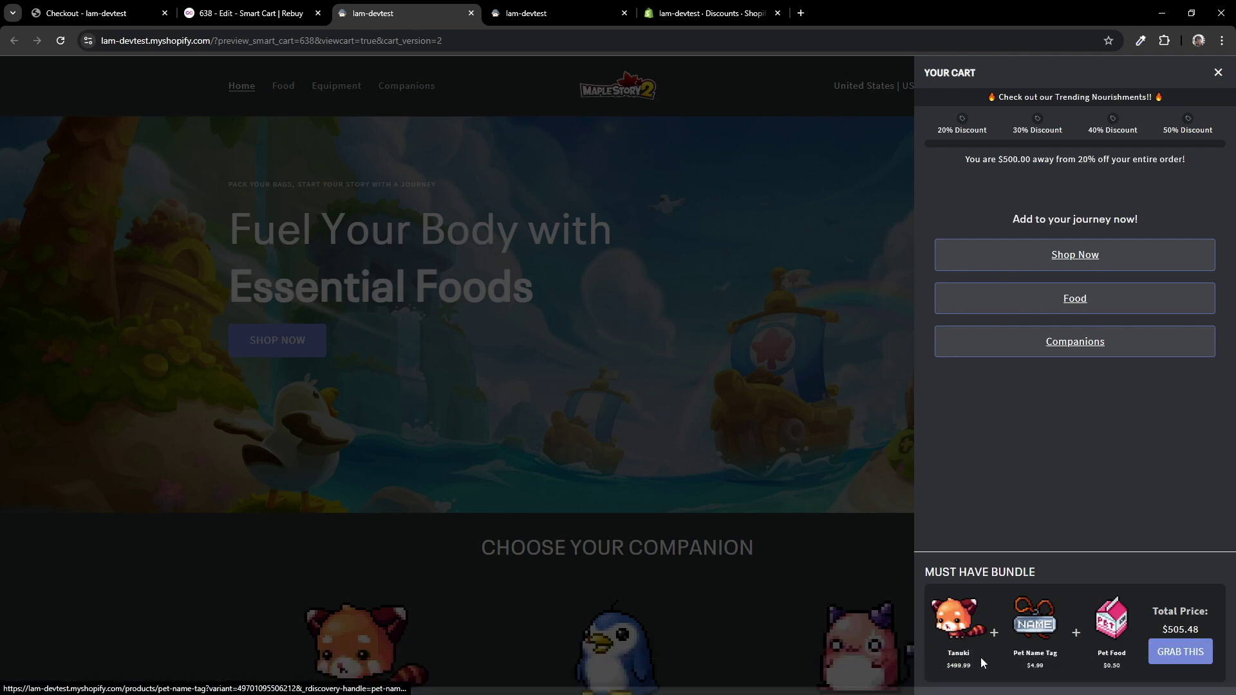
{"action": "left_click", "coordinate": [1189, 651]}
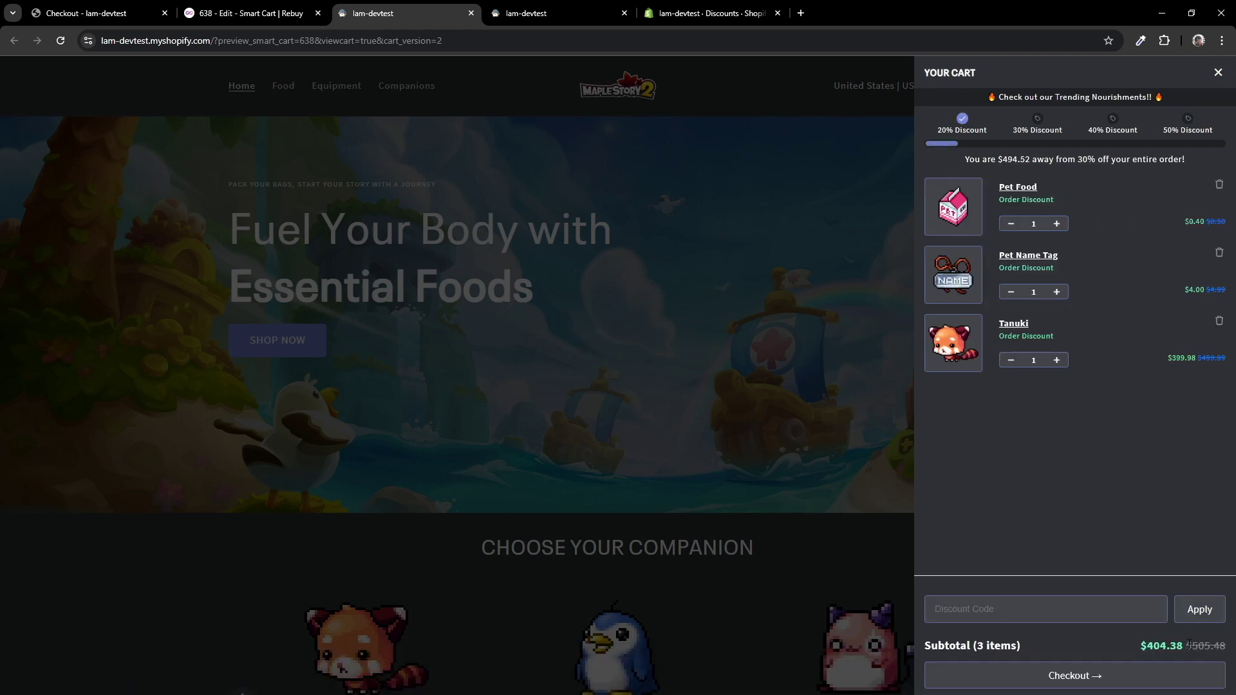
{"action": "left_click", "coordinate": [1057, 360]}
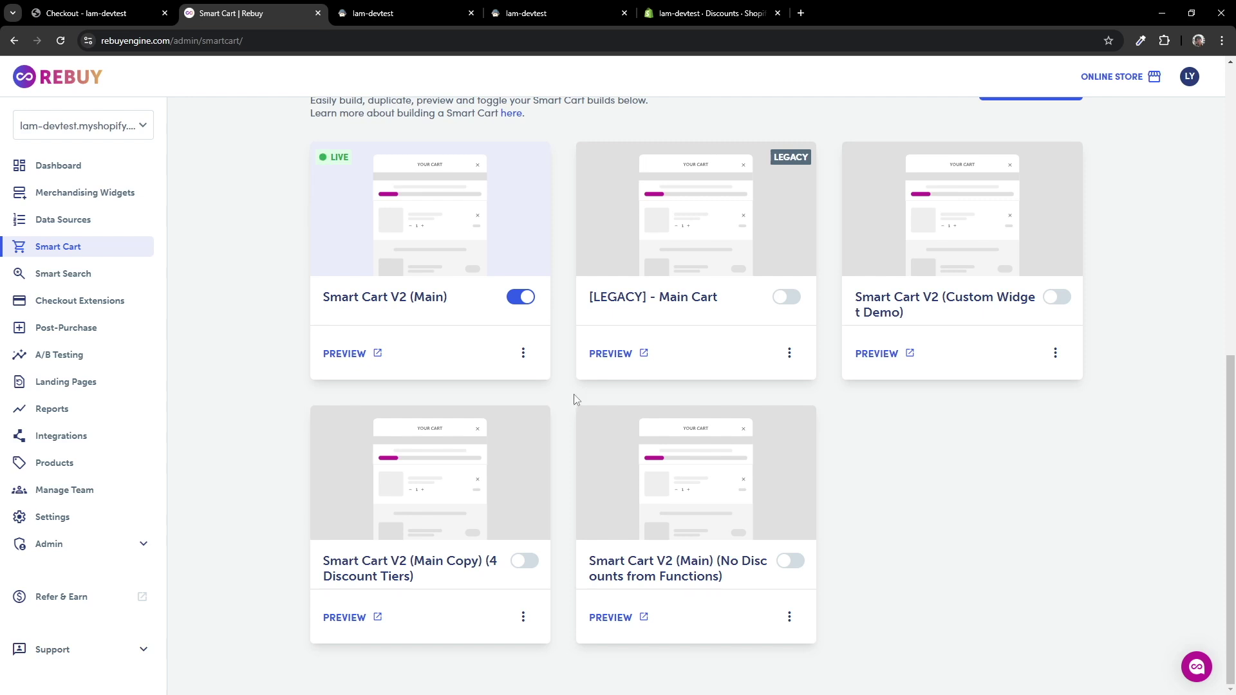
Step: Make the No Discounts from Functions cart live and test it with the bundle plus another Tanuki
{"action": "left_click", "coordinate": [789, 536]}
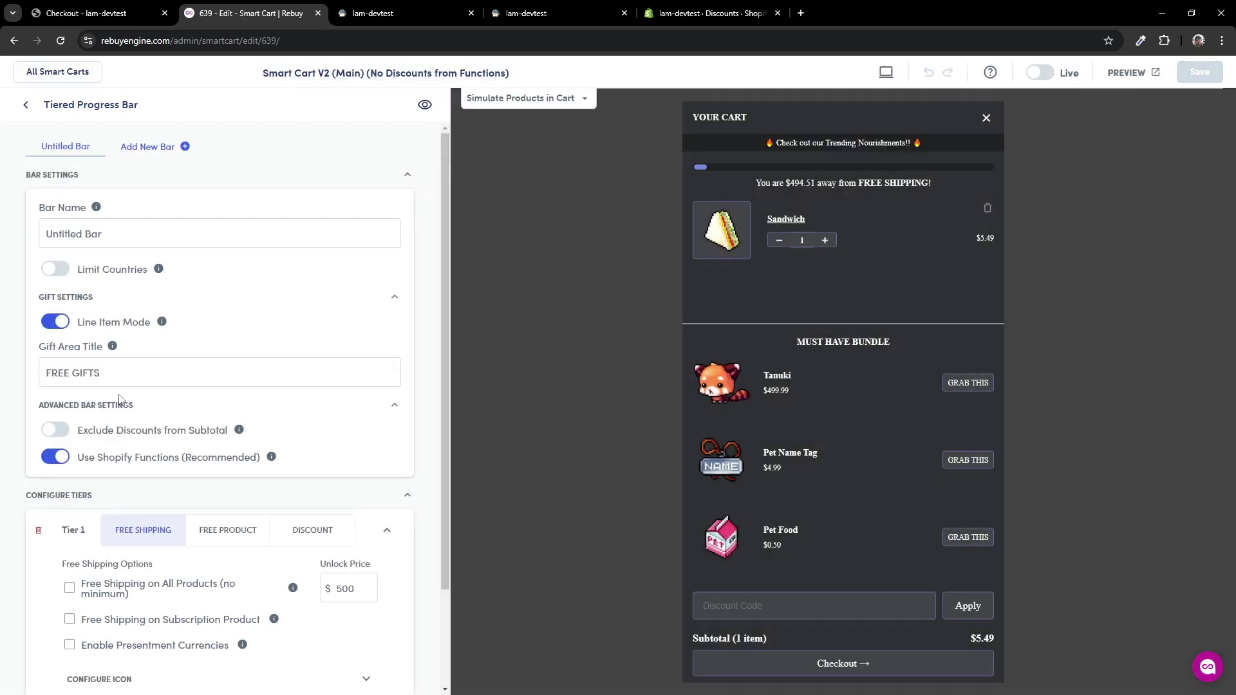
{"action": "scroll", "coordinate": [395, 409], "scroll_direction": "down", "scroll_amount": 2}
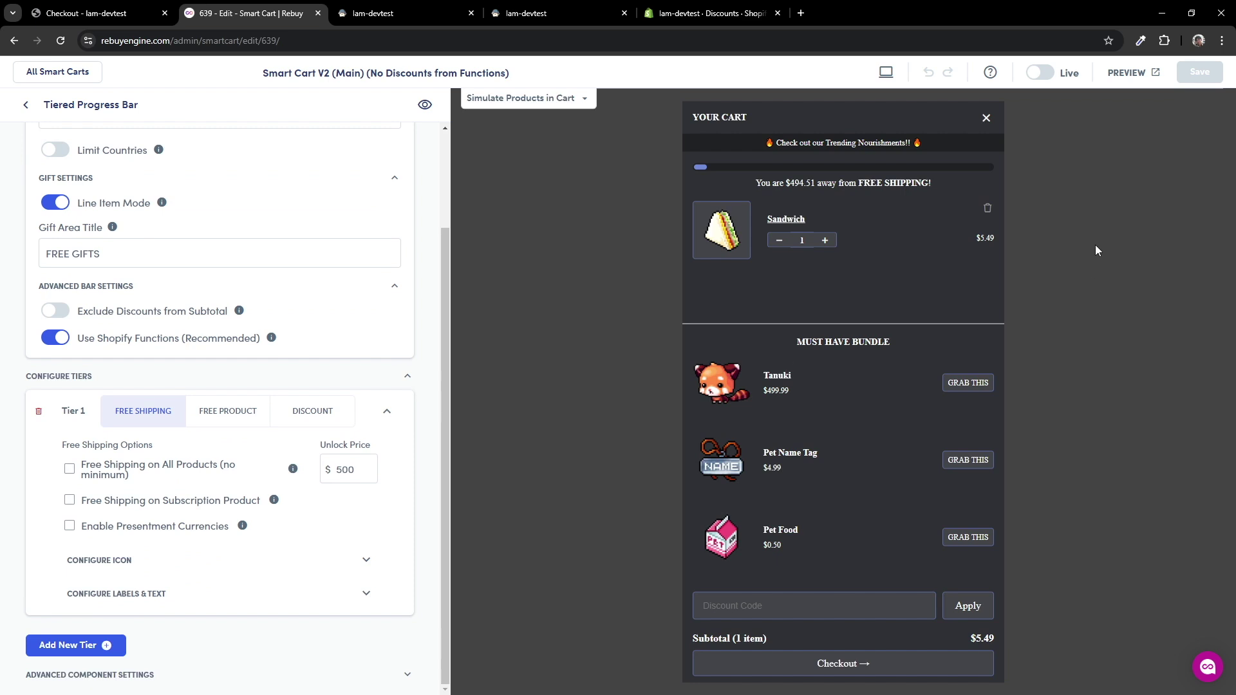
{"action": "left_click", "coordinate": [1040, 74]}
{"action": "left_click", "coordinate": [808, 293]}
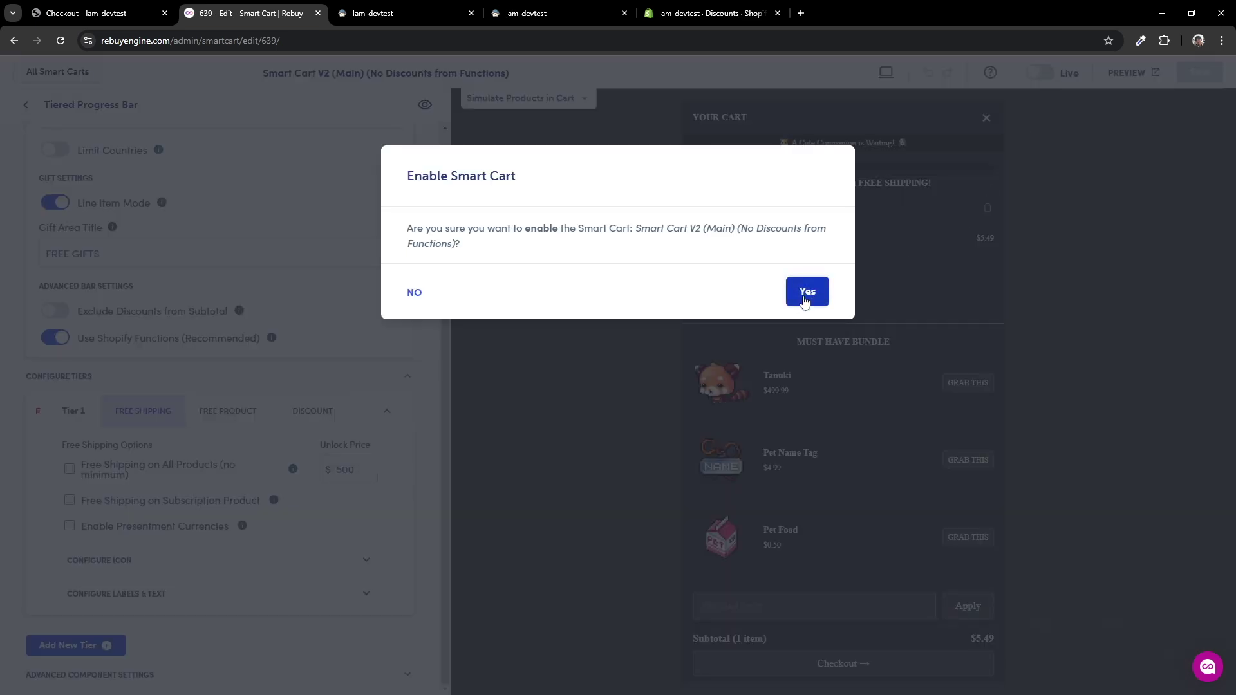
{"action": "left_click", "coordinate": [1181, 652]}
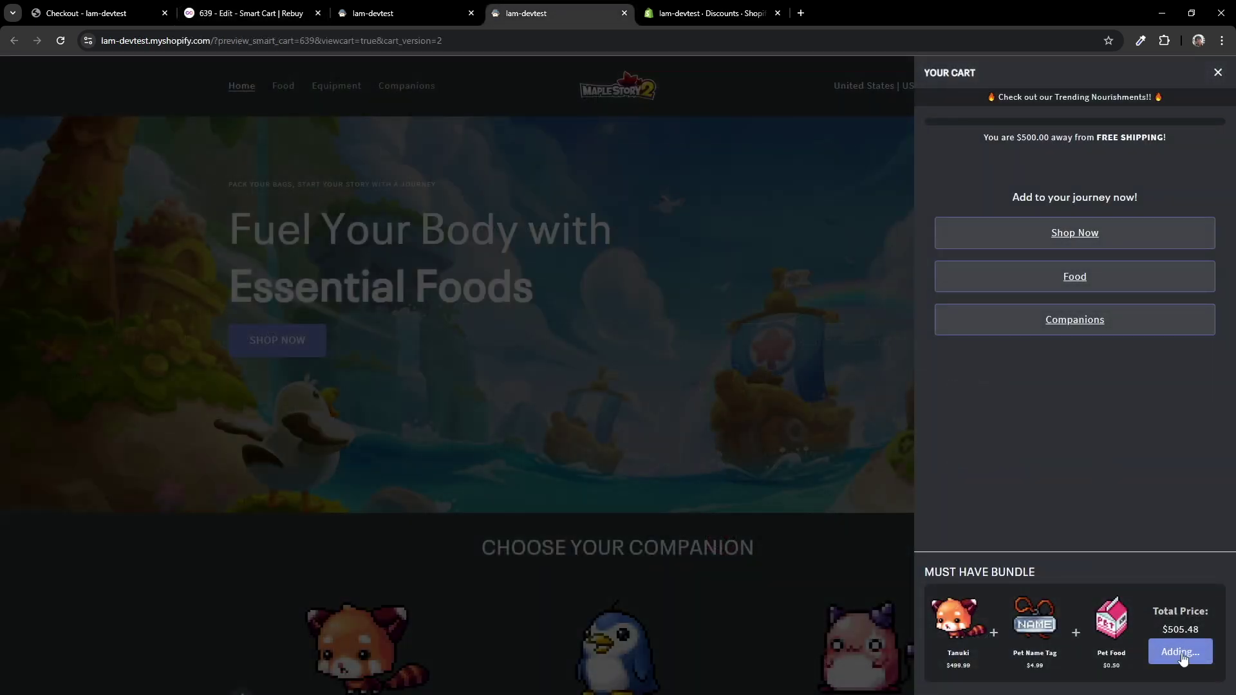
{"action": "left_click", "coordinate": [1056, 332]}
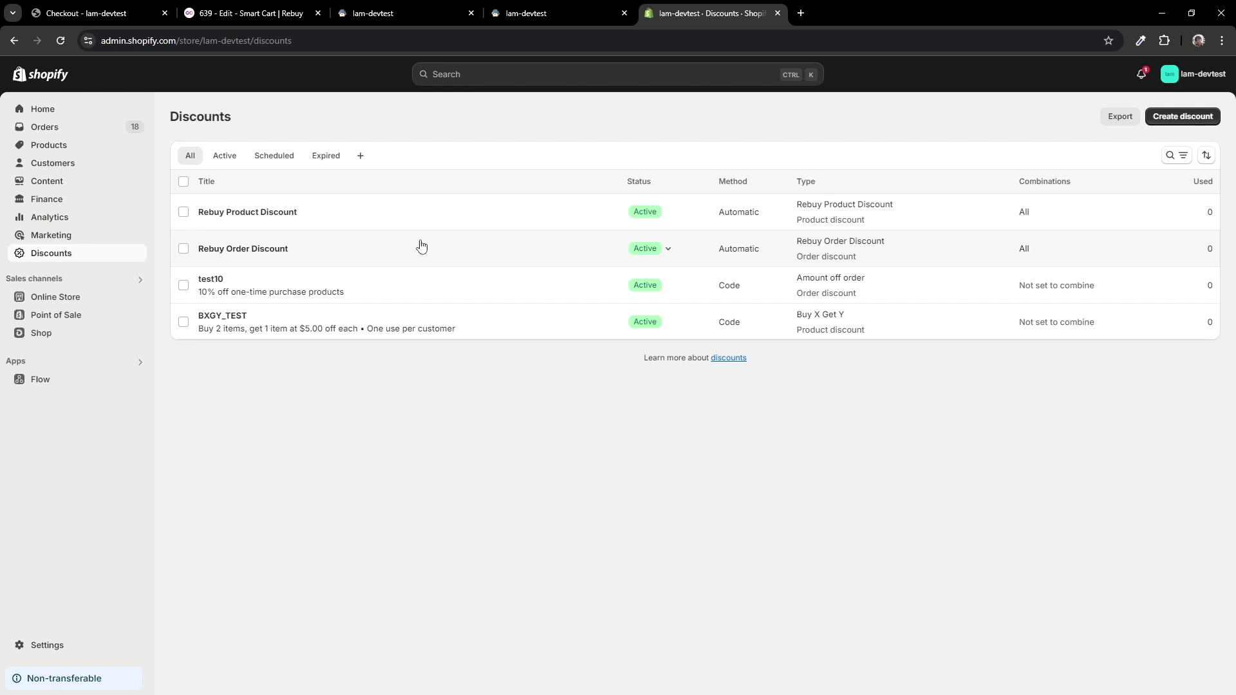
Step: Delete both Rebuy discounts in Shopify admin, then make Rebuy Tier 1 a discount tier
{"action": "left_click", "coordinate": [183, 248]}
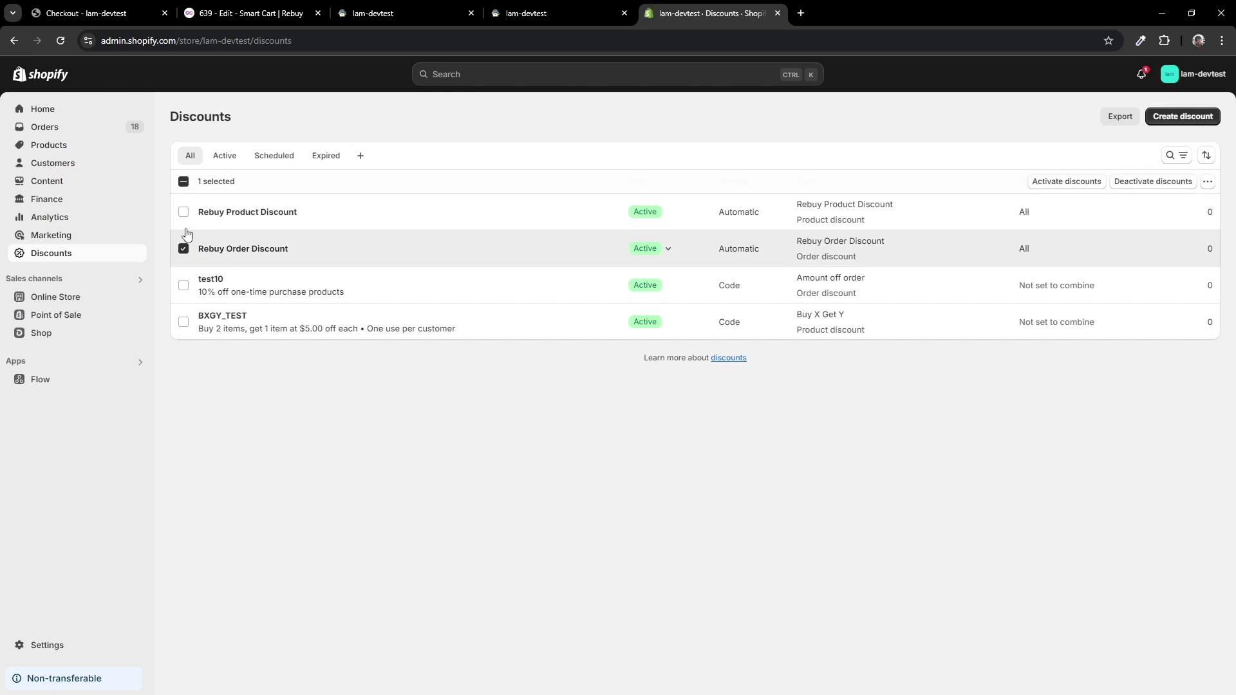
{"action": "left_click", "coordinate": [183, 214]}
{"action": "left_click", "coordinate": [1208, 182]}
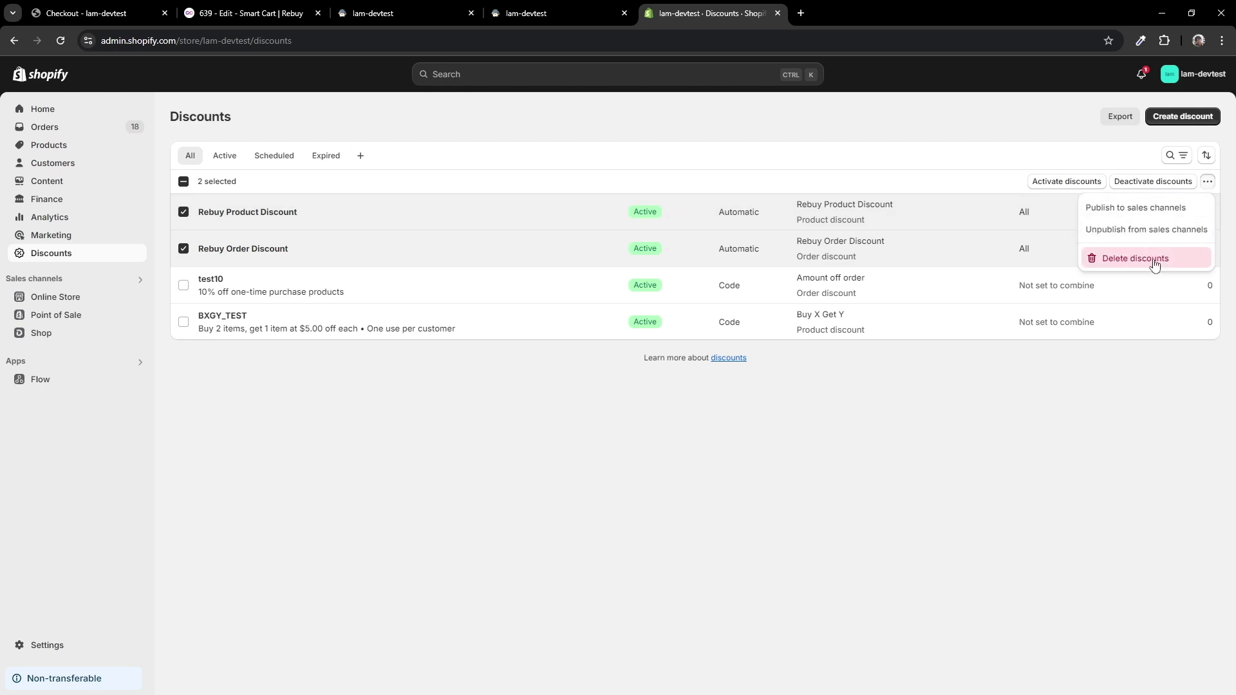
{"action": "left_click", "coordinate": [494, 221]}
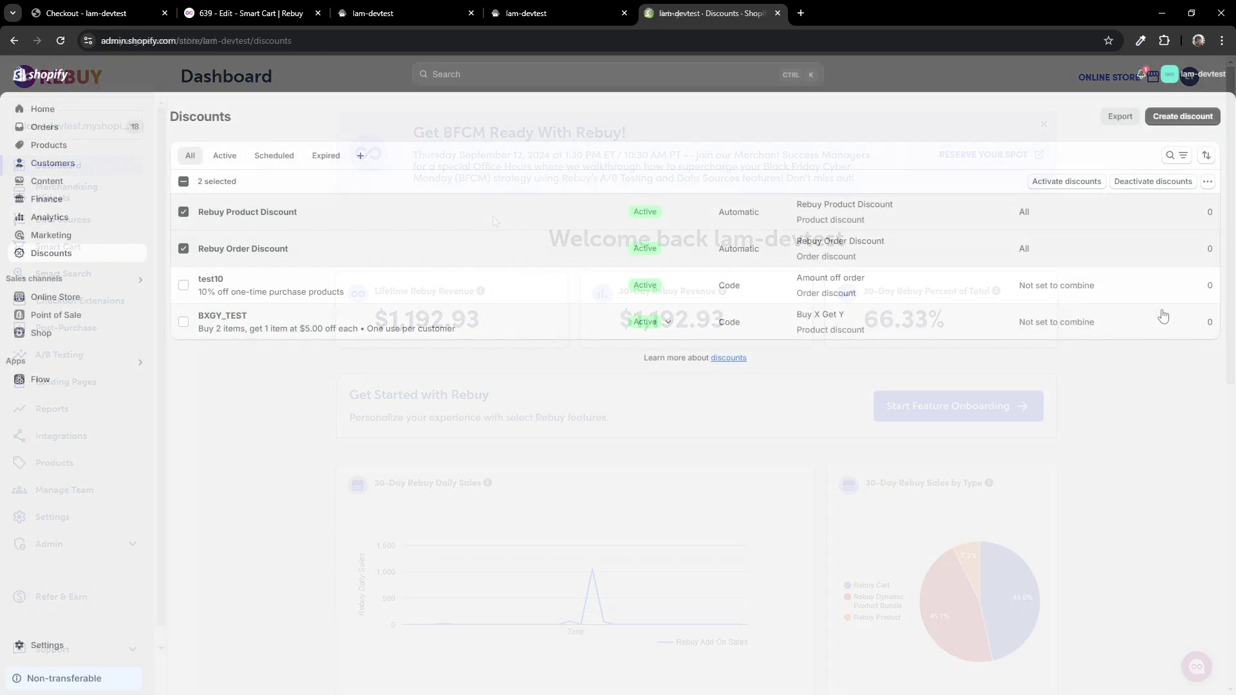
{"action": "left_click", "coordinate": [1207, 181]}
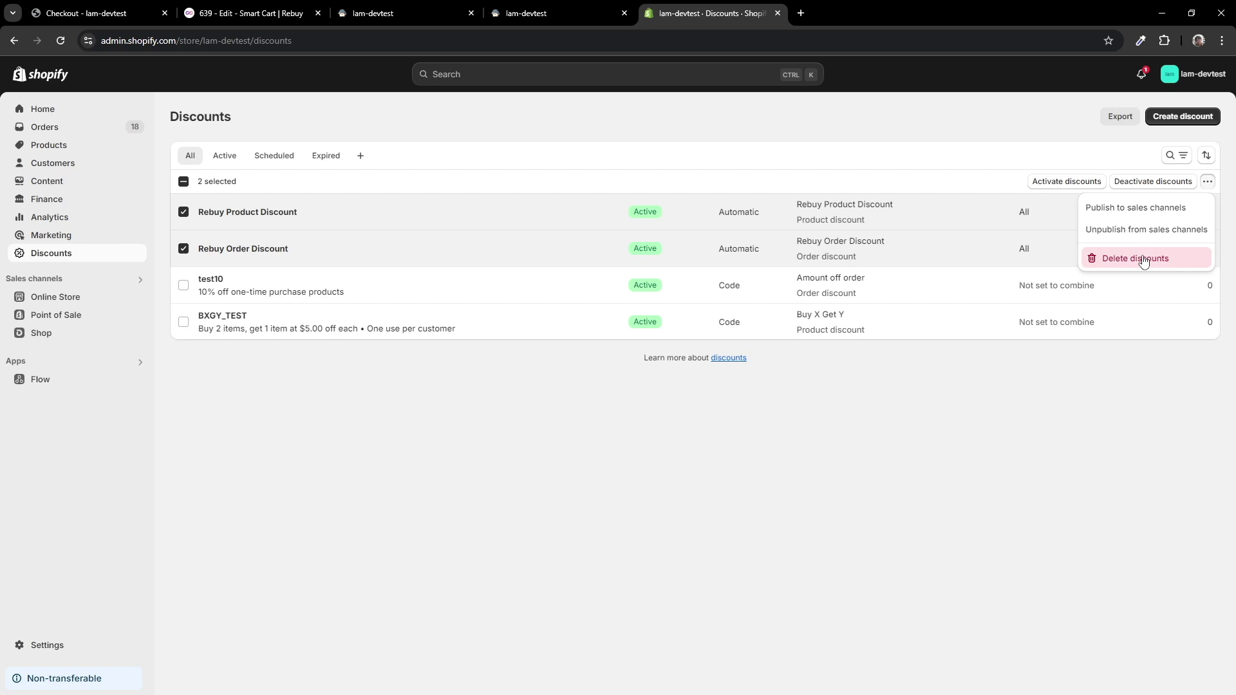
{"action": "left_click", "coordinate": [1144, 259]}
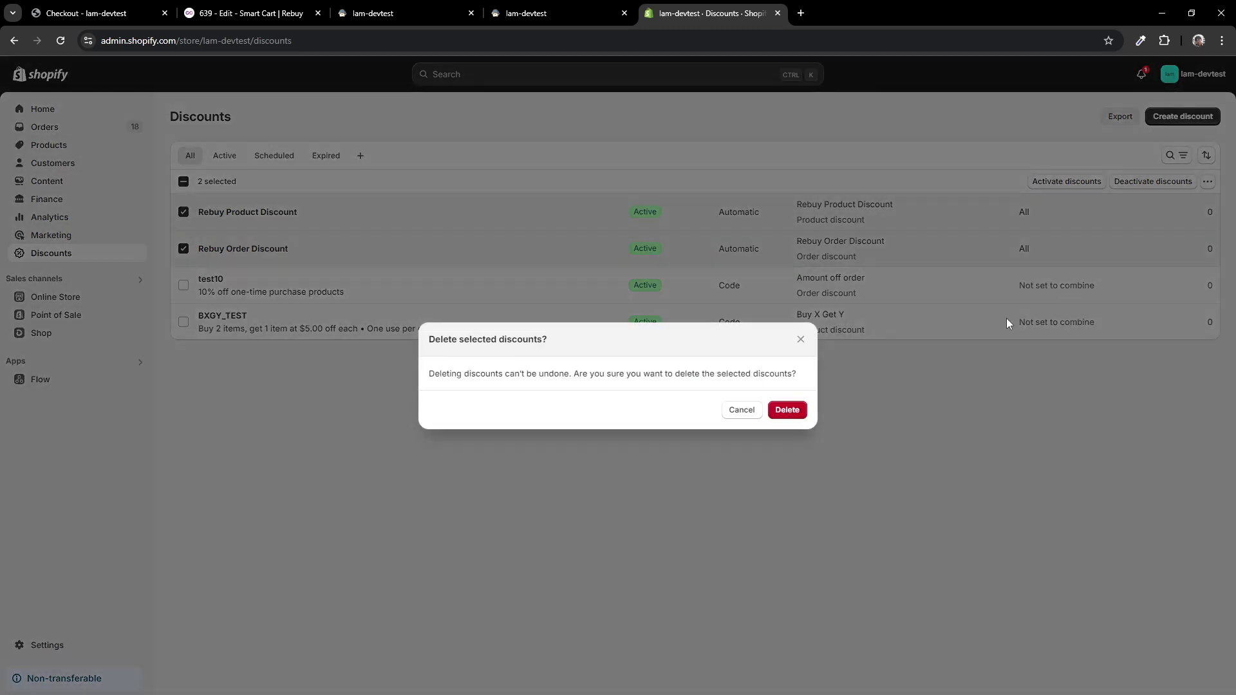
{"action": "left_click", "coordinate": [784, 408]}
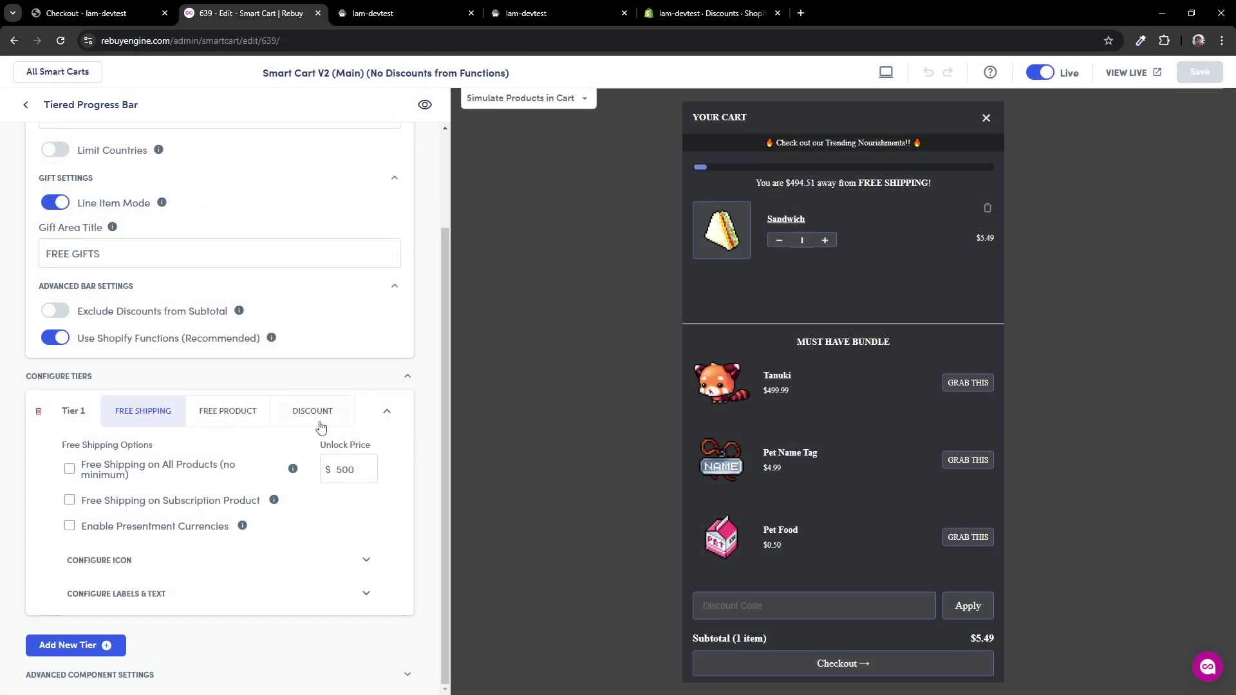
{"action": "left_click", "coordinate": [318, 422]}
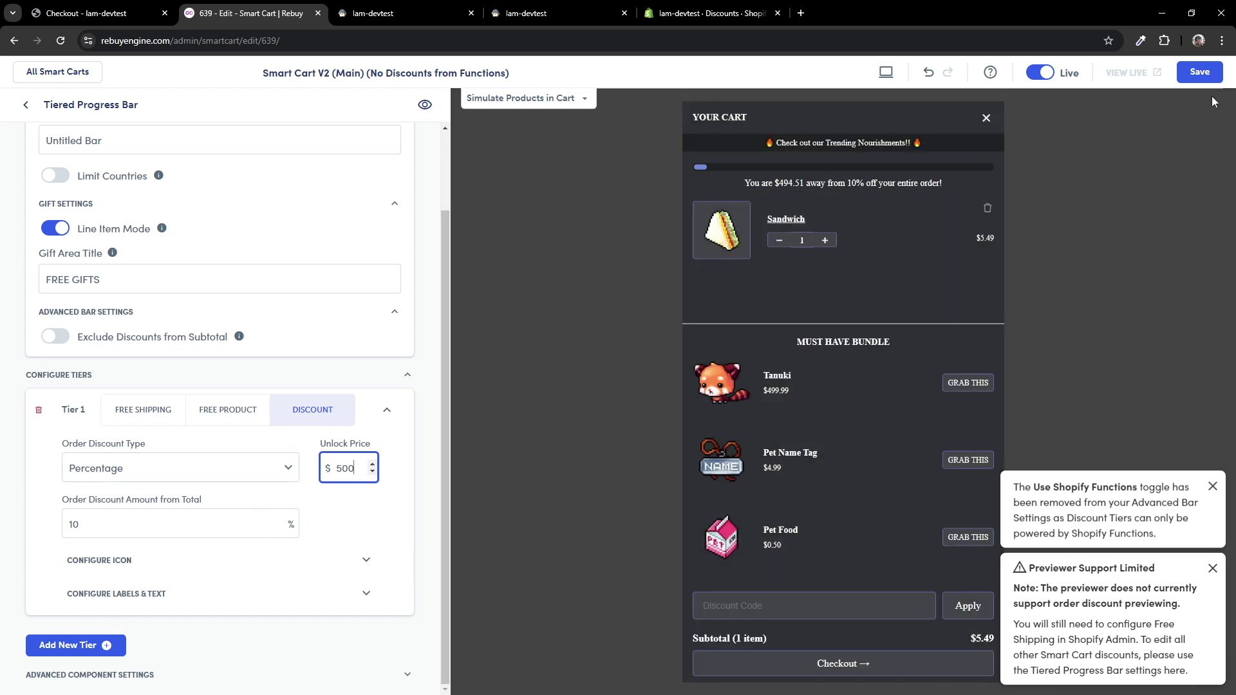
Step: Save Tier 1's 10% at $500 and reload Shopify Discounts to see both Rebuy discounts back
{"action": "left_click", "coordinate": [1199, 72]}
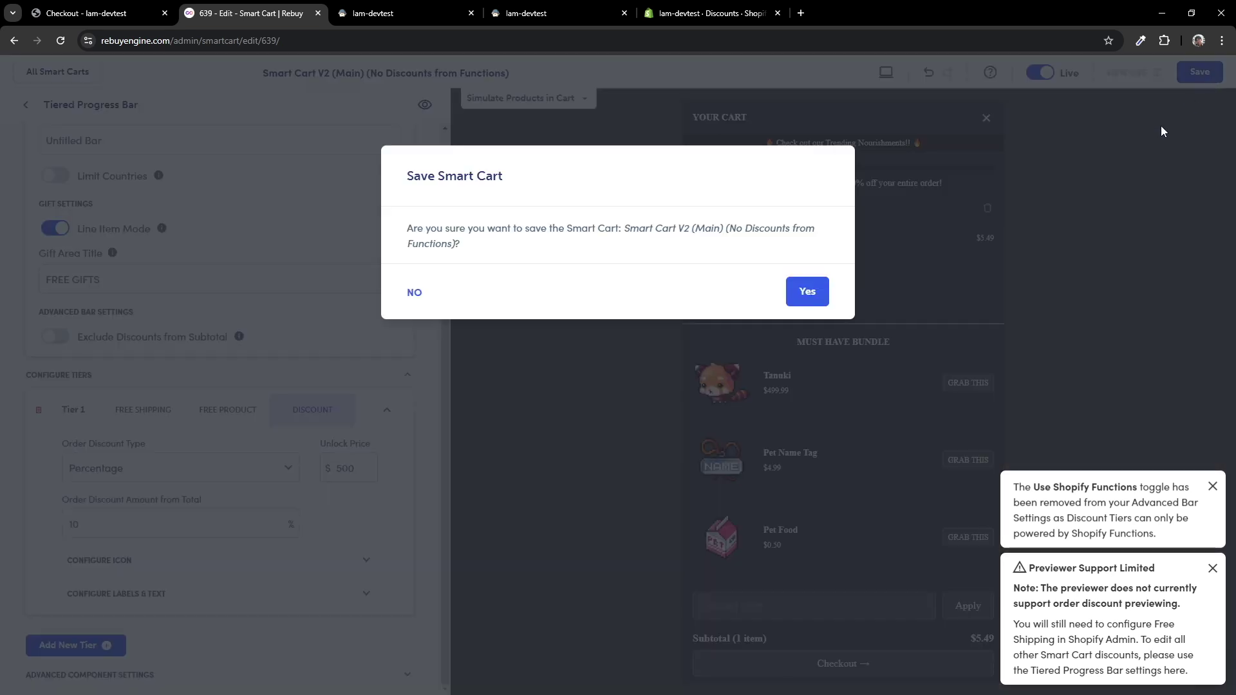
{"action": "left_click", "coordinate": [825, 297]}
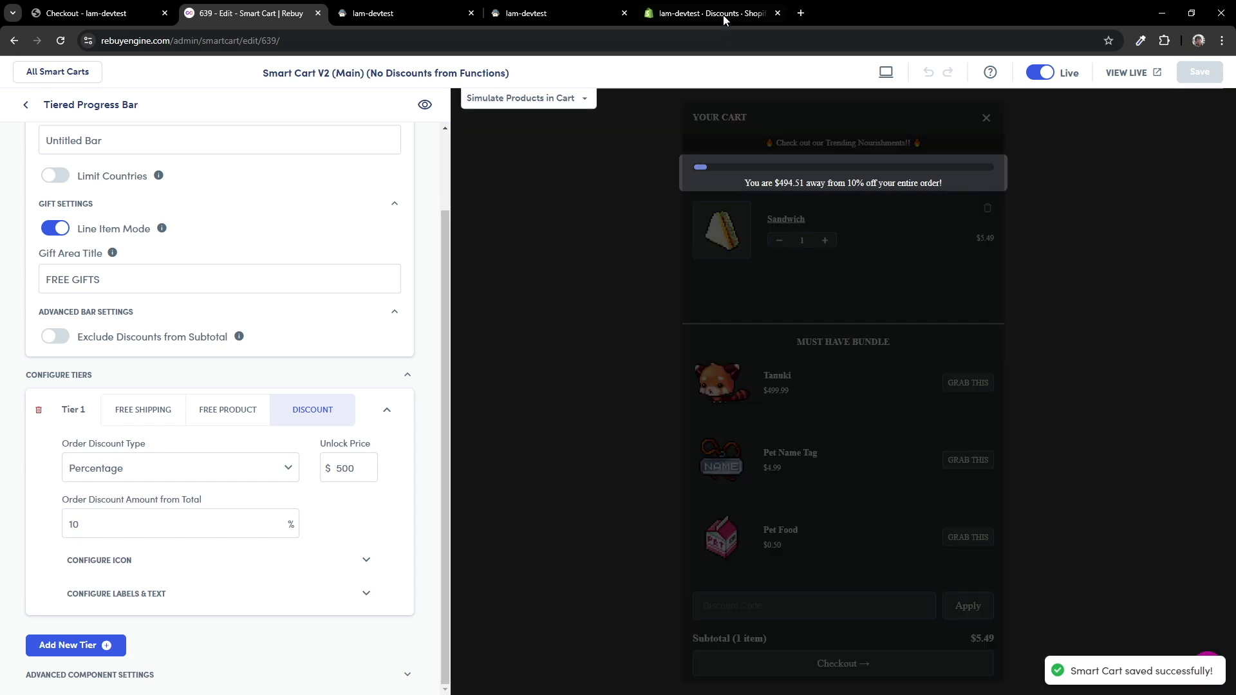
{"action": "left_click", "coordinate": [724, 14]}
{"action": "left_click", "coordinate": [61, 41]}
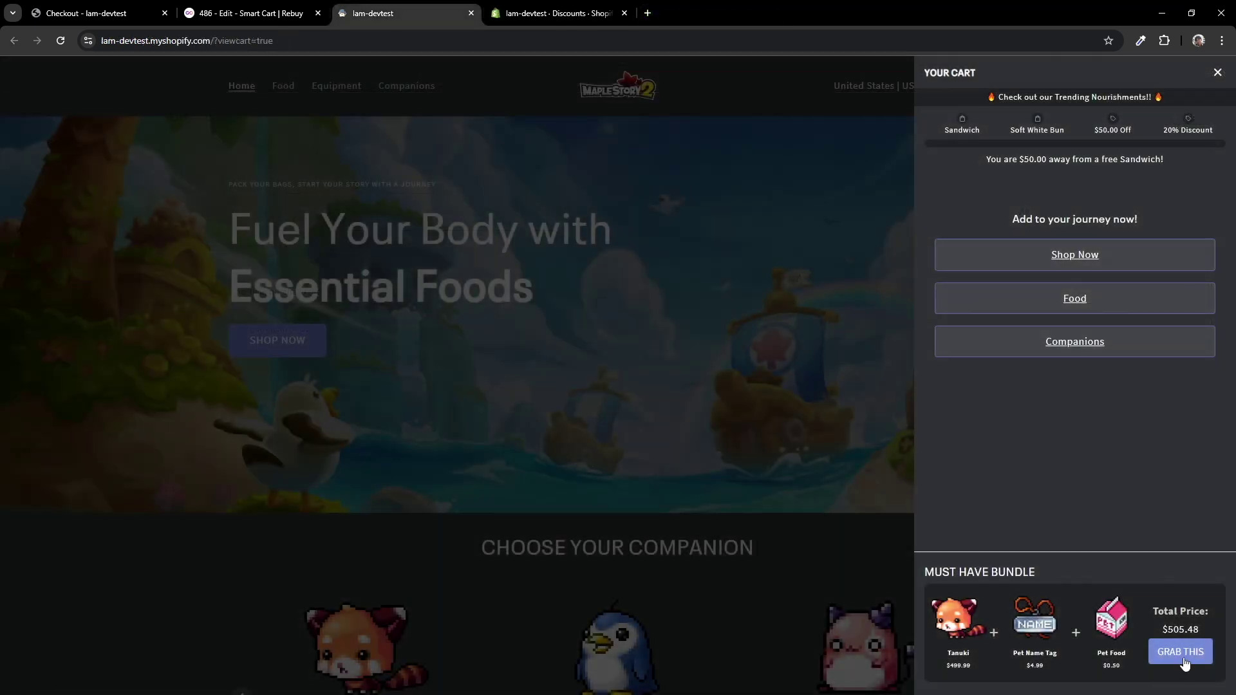
Step: Add the must-have bundle and a second Tanuki to unlock 20% off at $806.36
{"action": "left_click", "coordinate": [1183, 652]}
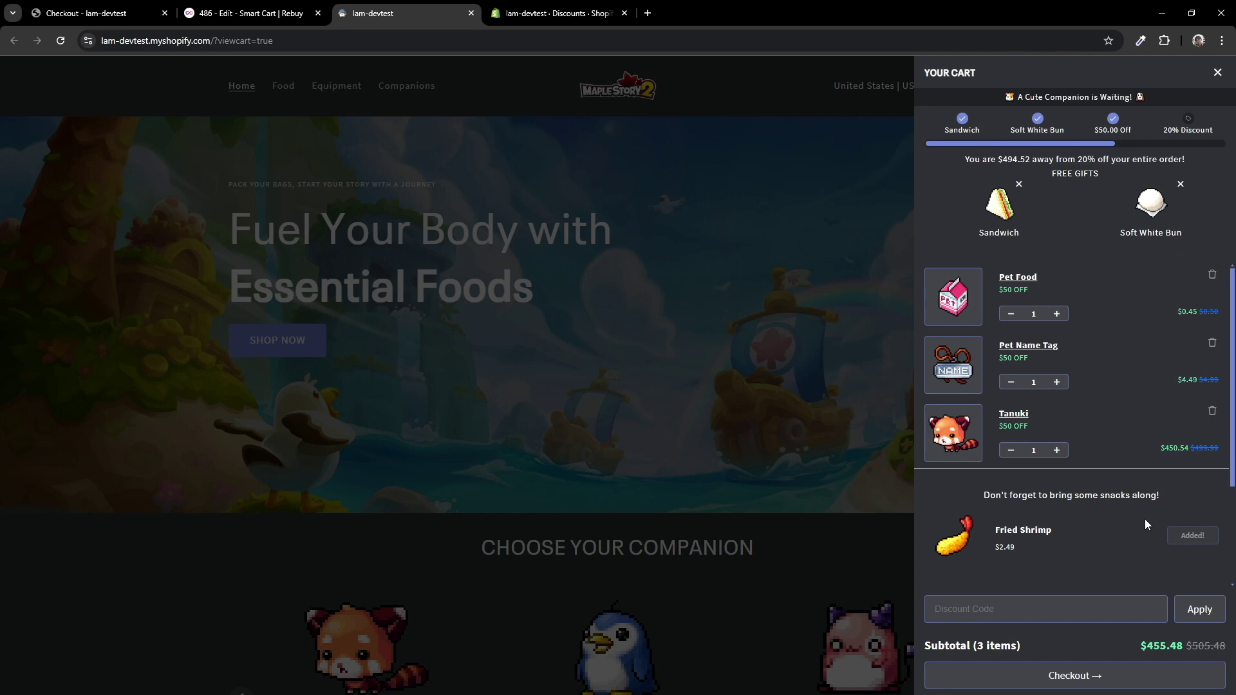
{"action": "left_click", "coordinate": [1057, 518]}
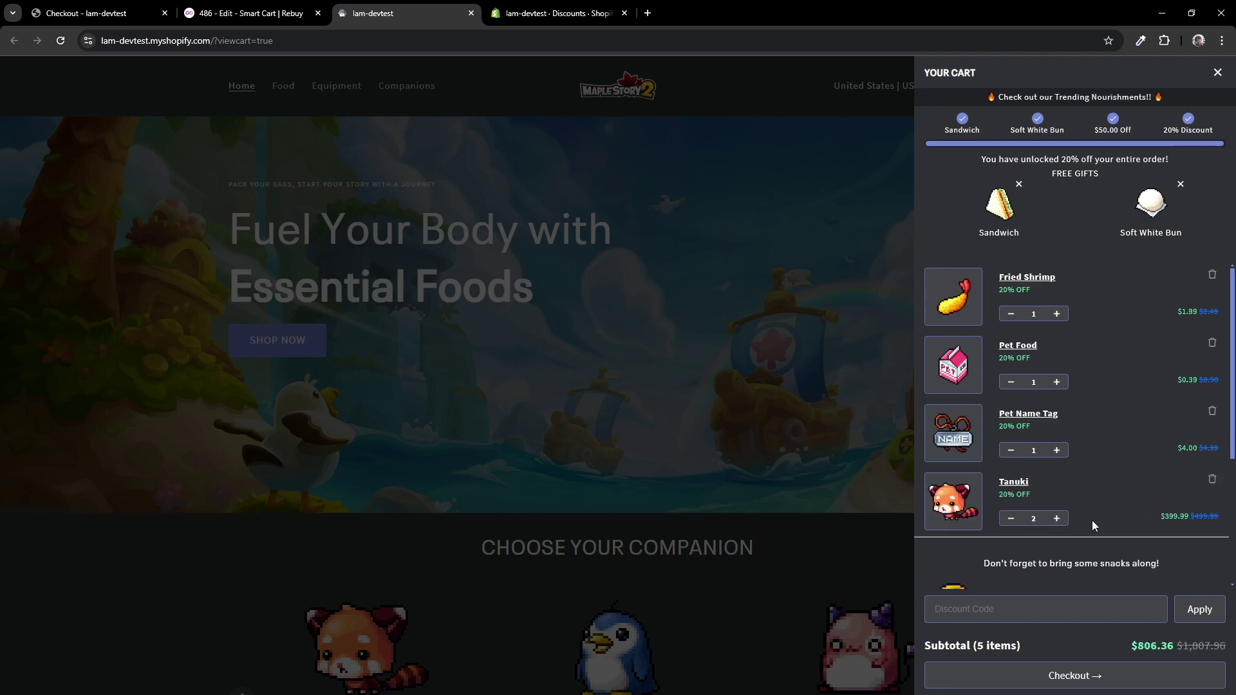